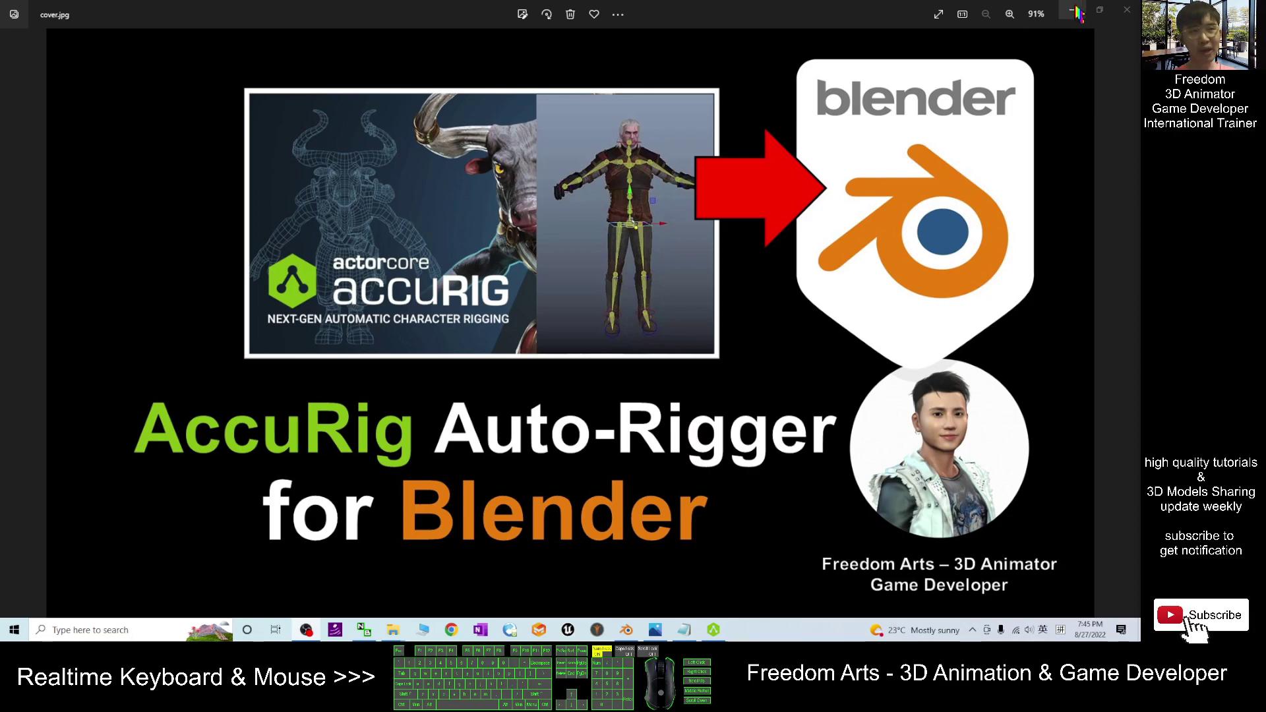
Minimize the cover image, switch to Blender and inspect the superhero character from several angles.
click(1076, 11)
click(626, 630)
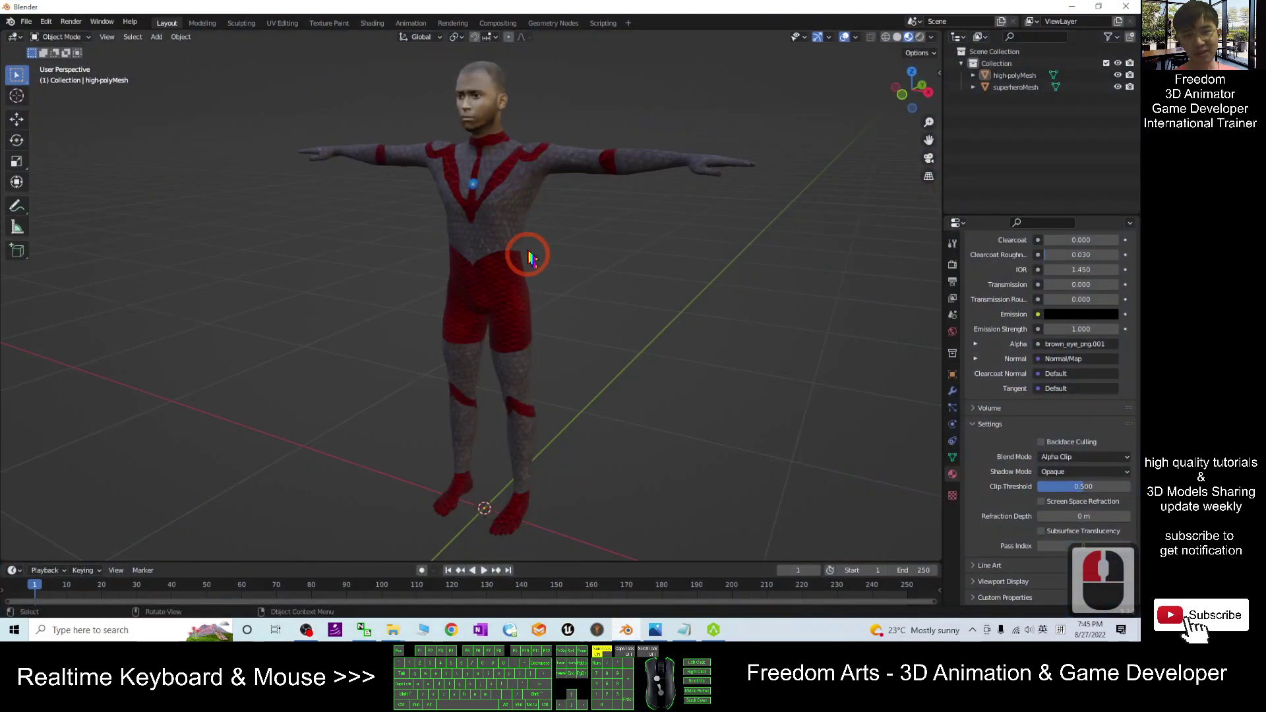
scroll(531, 257, down, 2)
mouse_move(574, 376)
middle_down()
mouse_move(615, 370)
mouse_move(579, 318)
mouse_move(594, 343)
mouse_move(590, 393)
middle_up()
scroll(579, 318, up, 1)
middle_drag(531, 231, 547, 224)
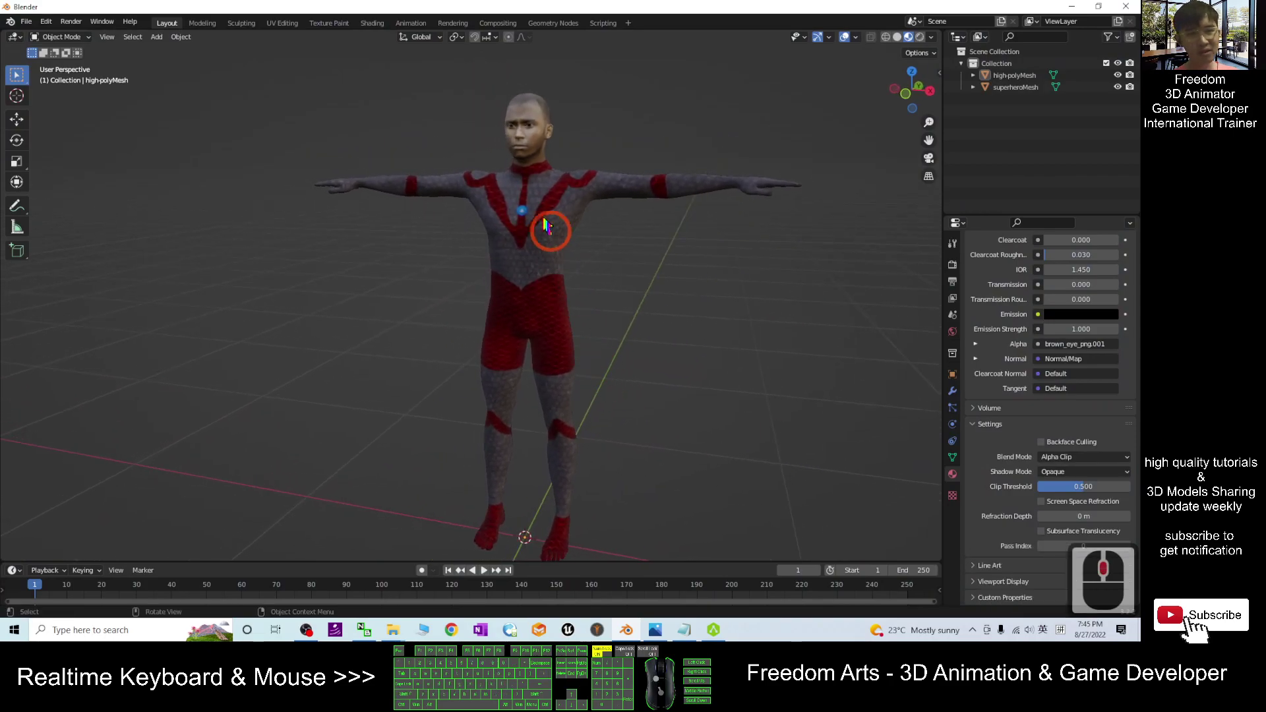
click(546, 227)
middle_drag(621, 339, 579, 297)
middle_drag(667, 351, 648, 347)
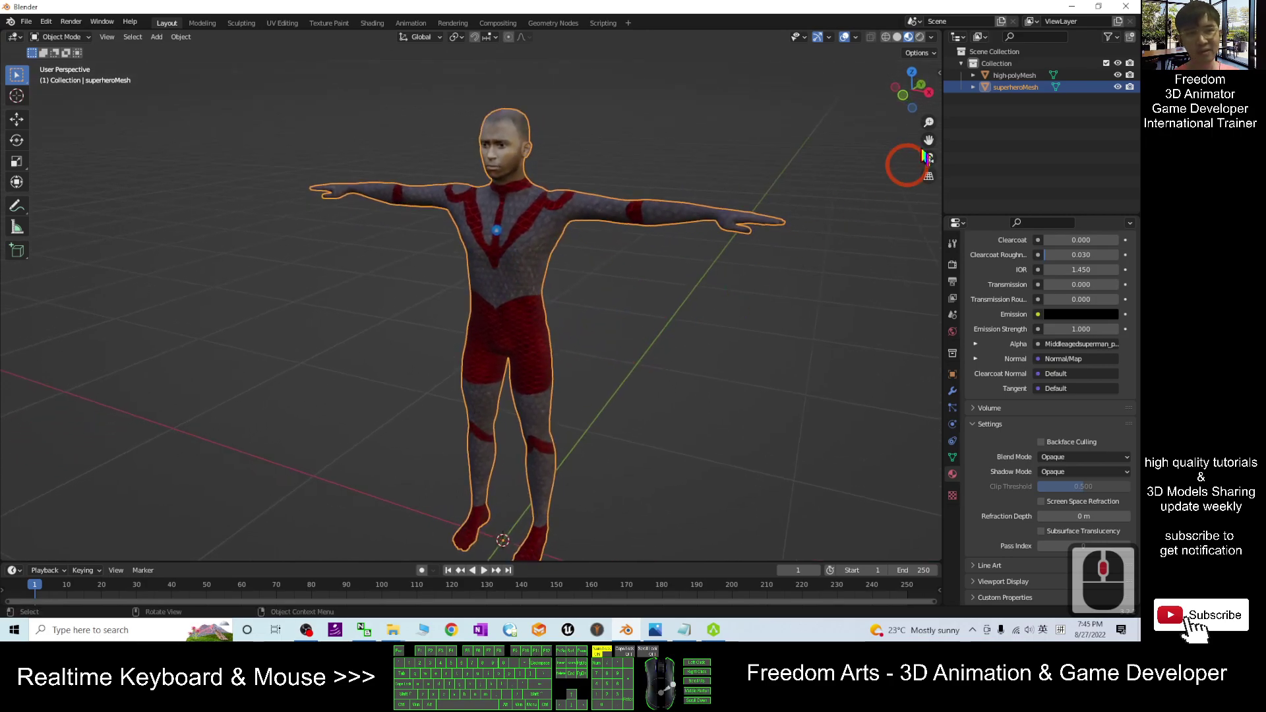
Examine which parts of the character belong to high-polyMesh and superheroMesh by selecting each object.
click(973, 87)
click(973, 87)
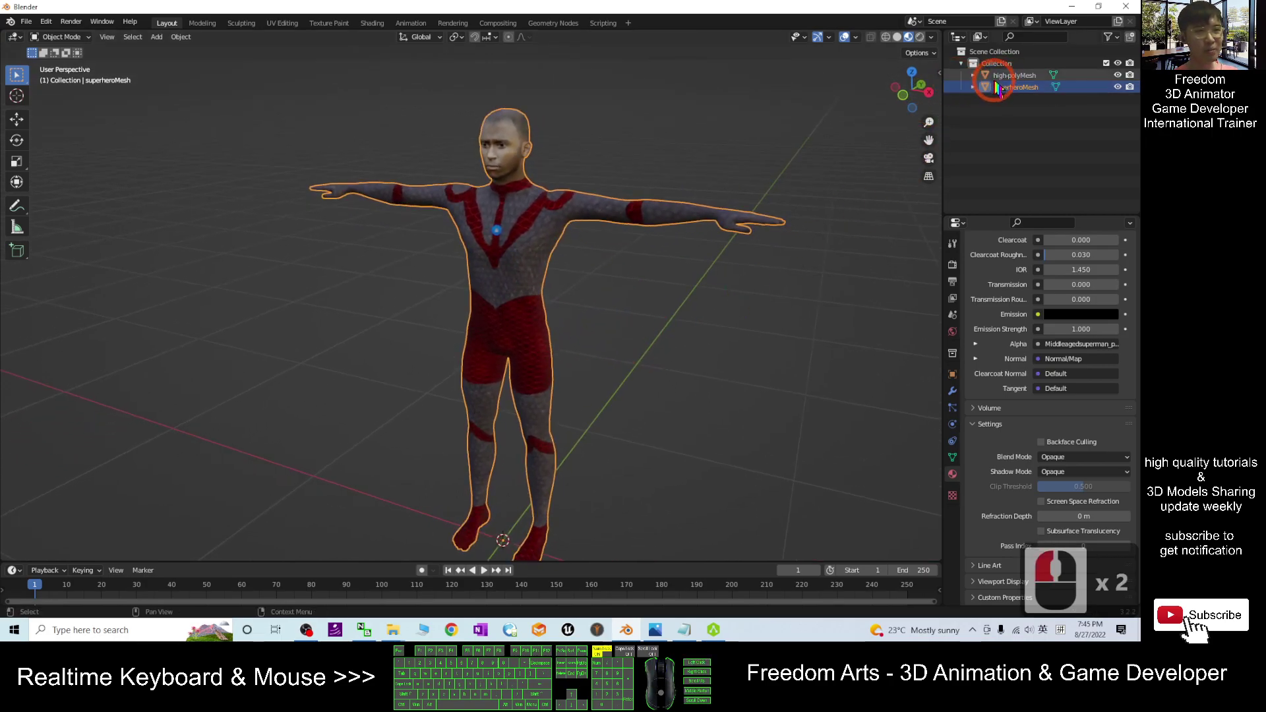
click(974, 75)
click(974, 75)
scroll(572, 177, up, 2)
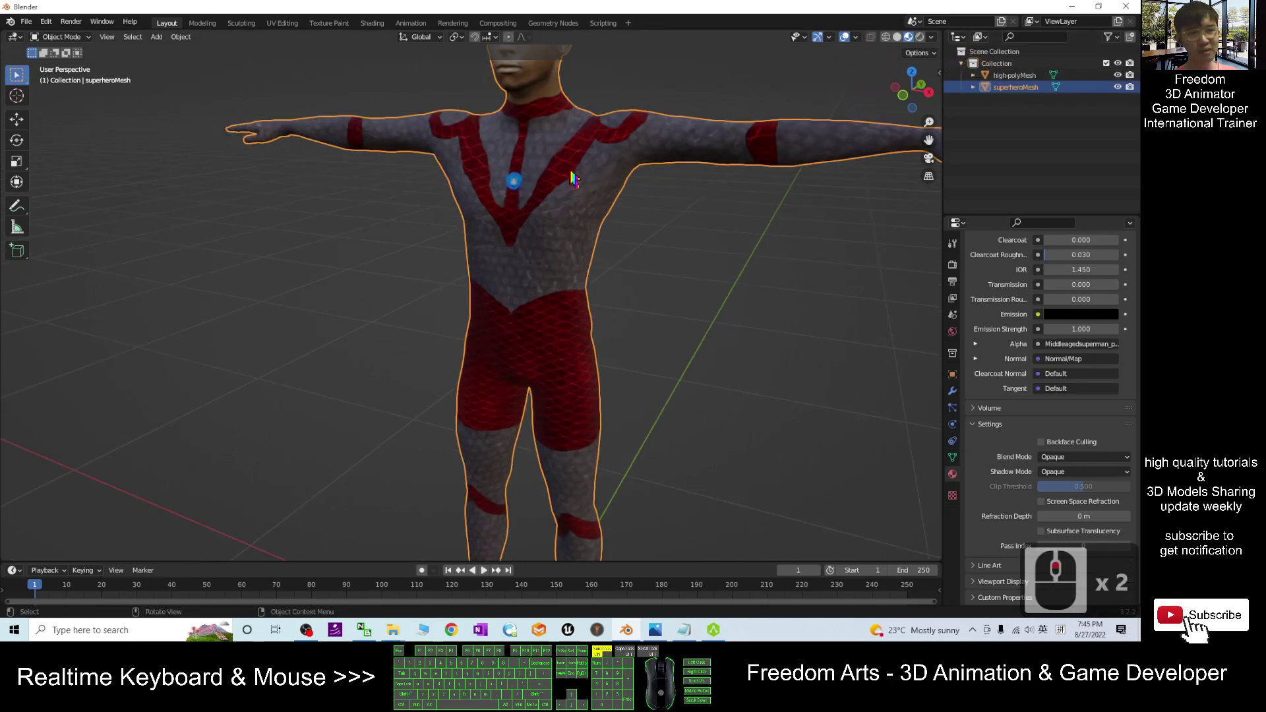
shift+middle_drag(590, 267, 587, 435)
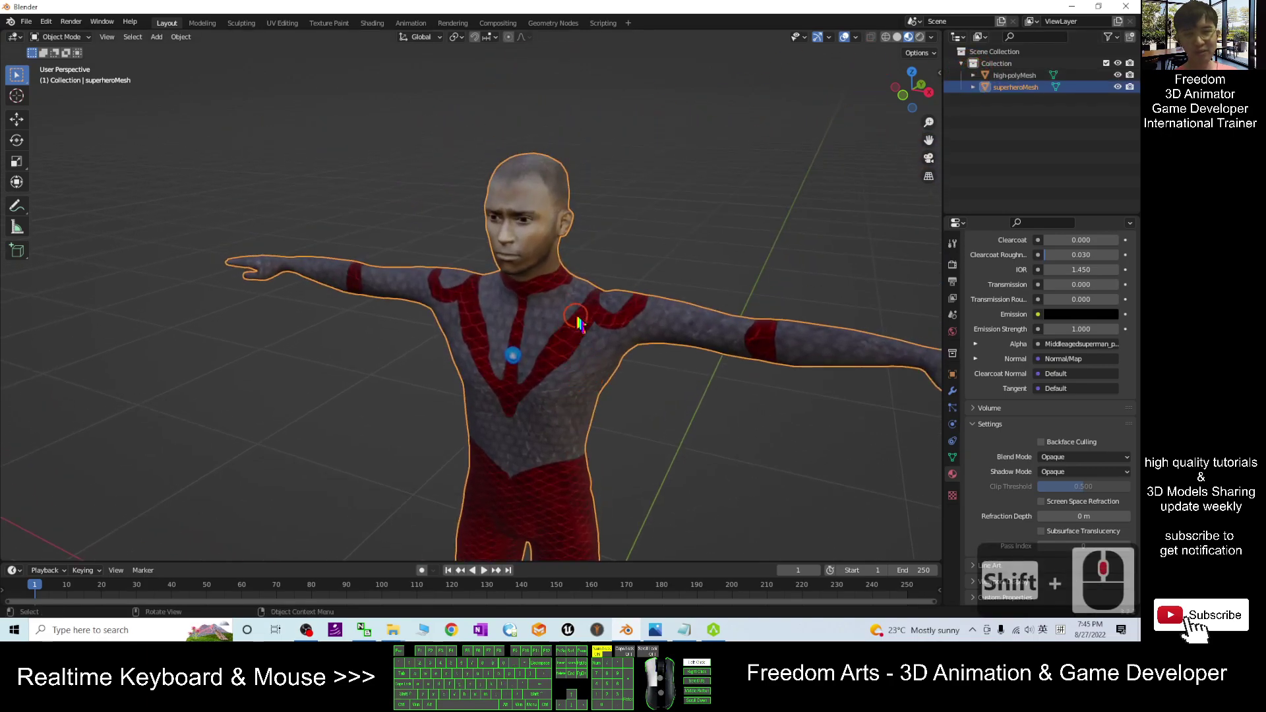
click(950, 99)
click(995, 75)
click(565, 156)
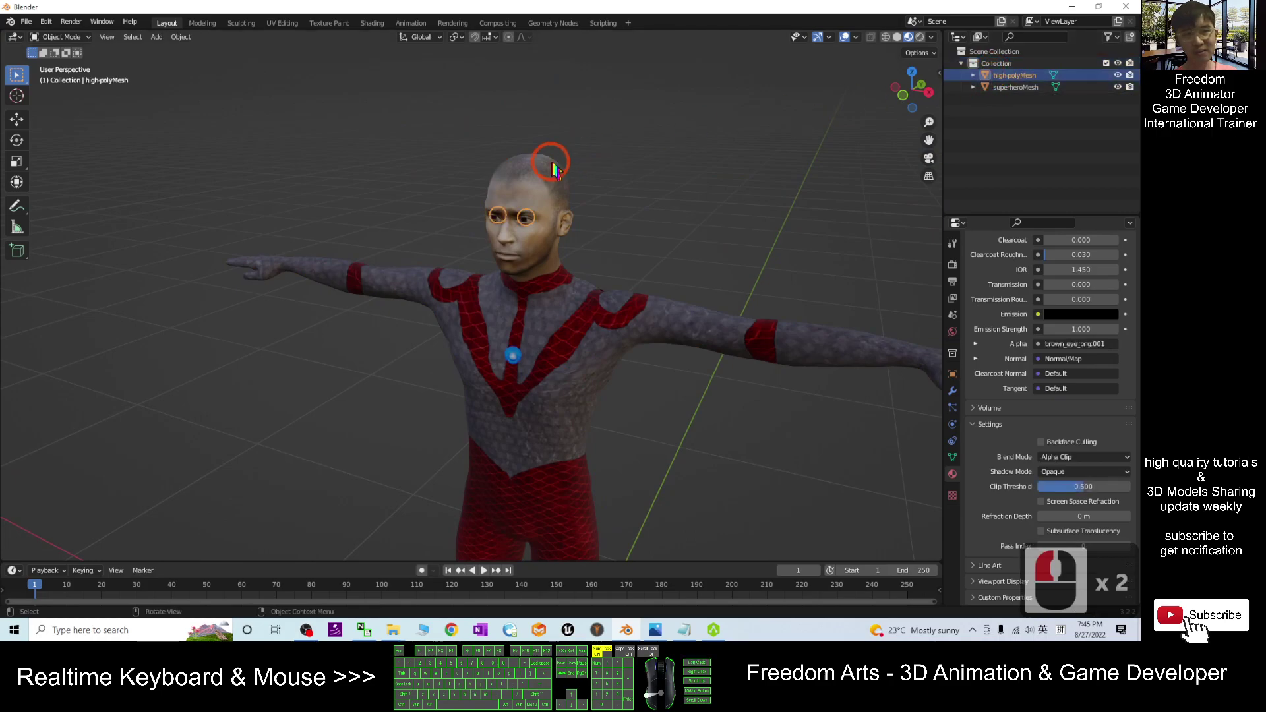
click(526, 221)
click(570, 344)
Look over the whole T-posed superhero body from the front and both sides.
scroll(627, 367, down, 4)
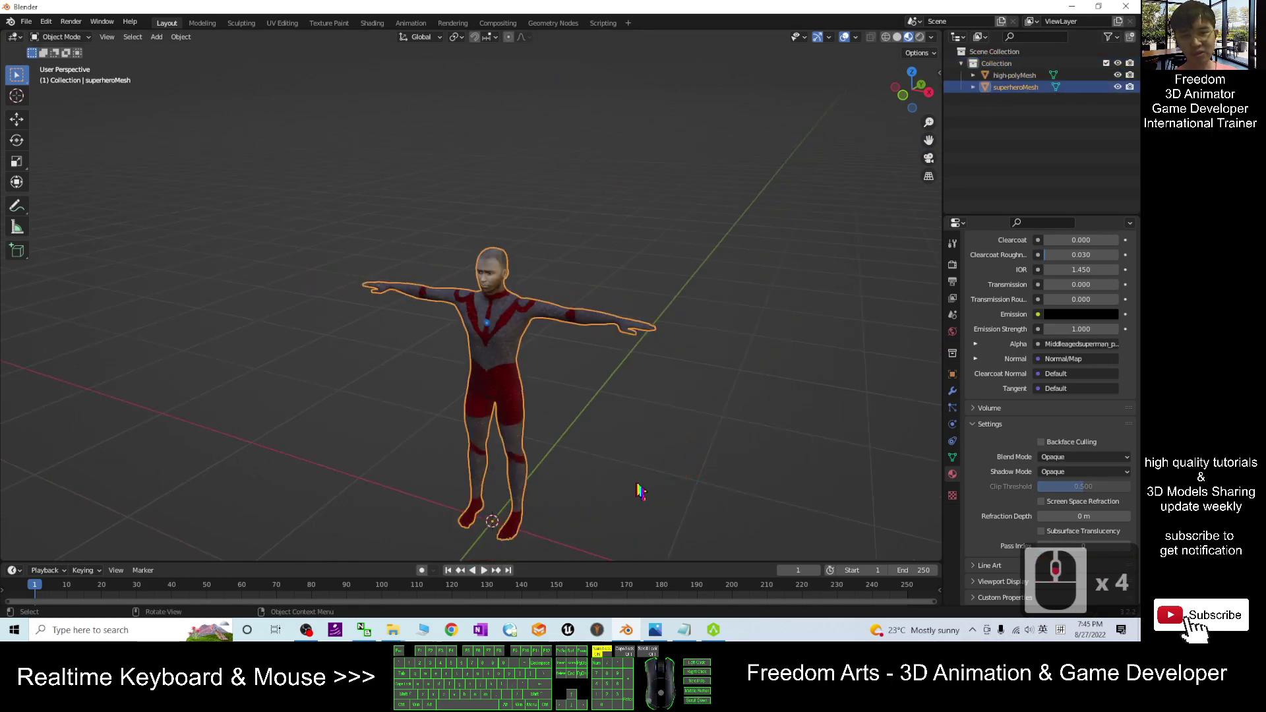
shift+middle_drag(627, 443, 672, 431)
scroll(614, 409, up, 2)
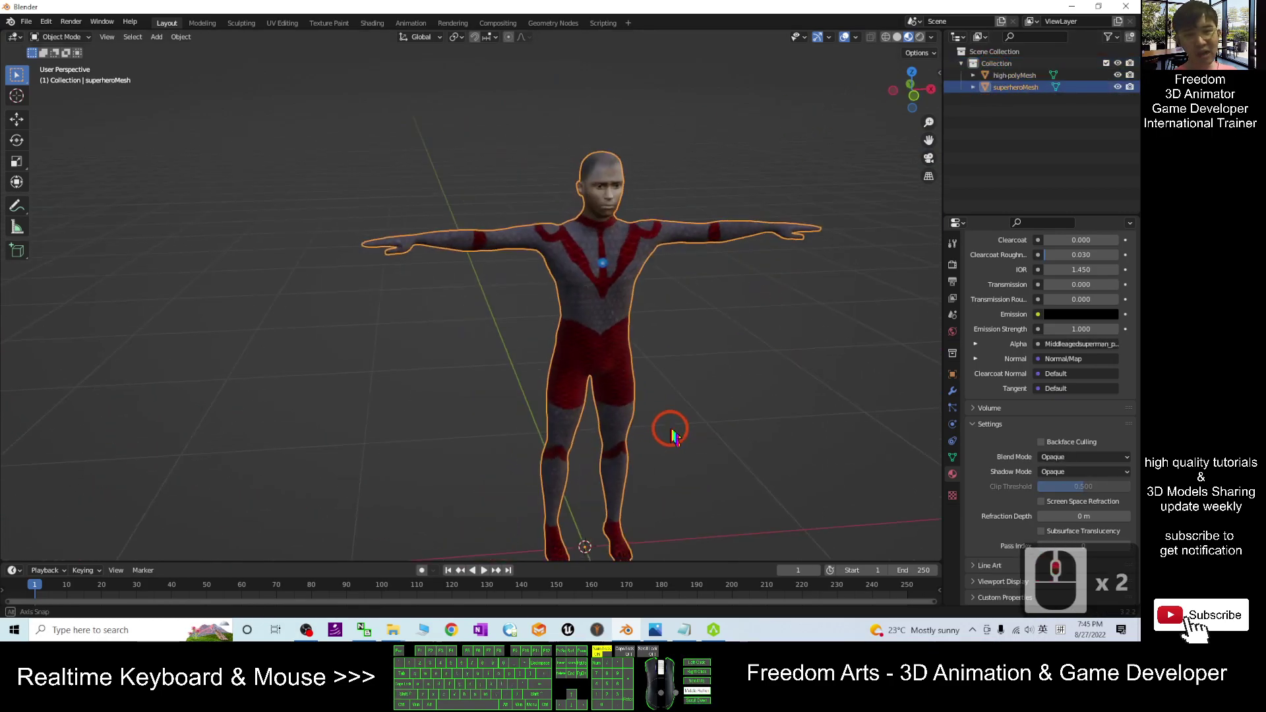
shift+middle_drag(587, 350, 521, 326)
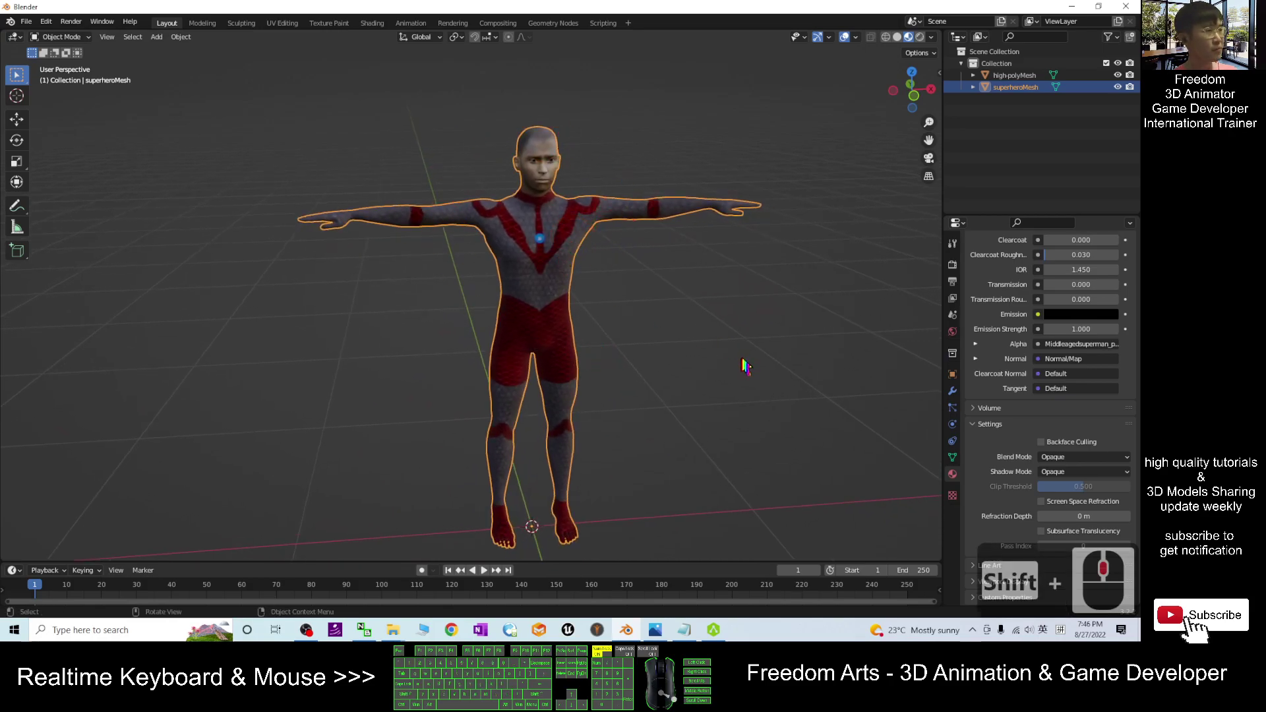
middle_drag(741, 360, 410, 232)
middle_drag(477, 318, 597, 333)
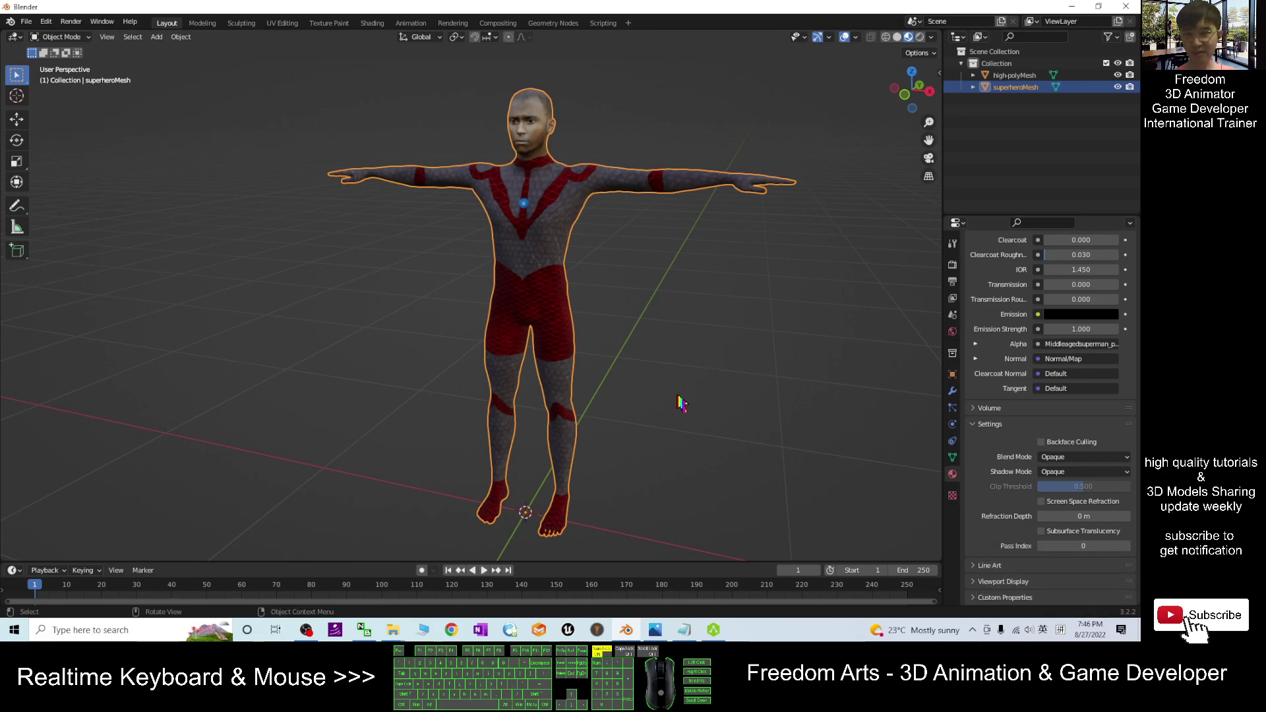
Open notes.txt, highlight the AccuRig auto-rigger download link, and minimize the notes.
click(687, 631)
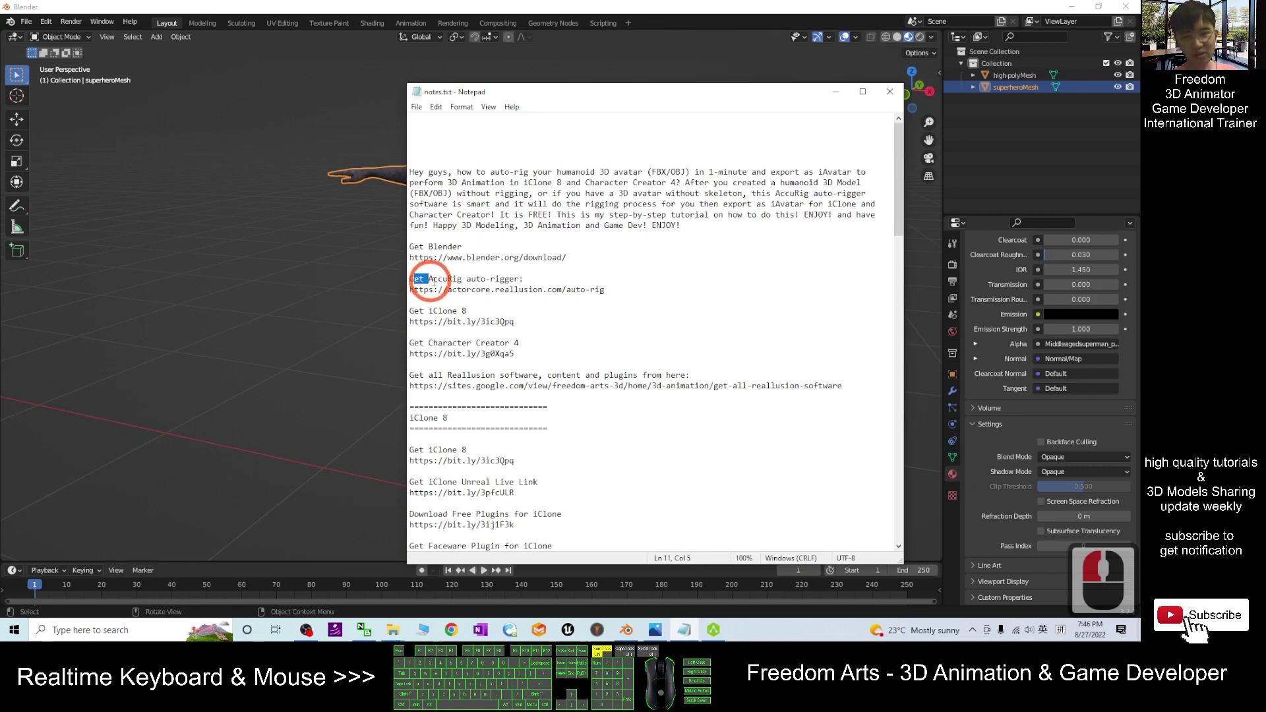
click(500, 279)
drag(618, 295, 427, 291)
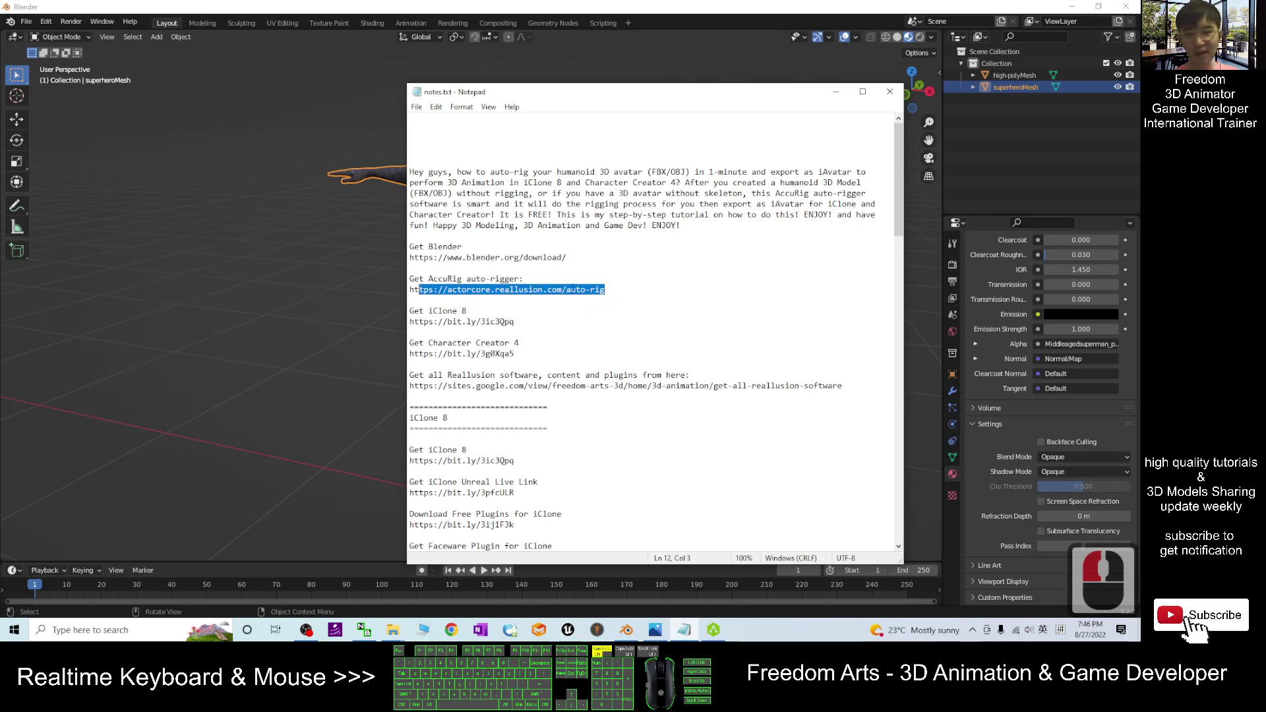
click(573, 288)
drag(608, 289, 425, 290)
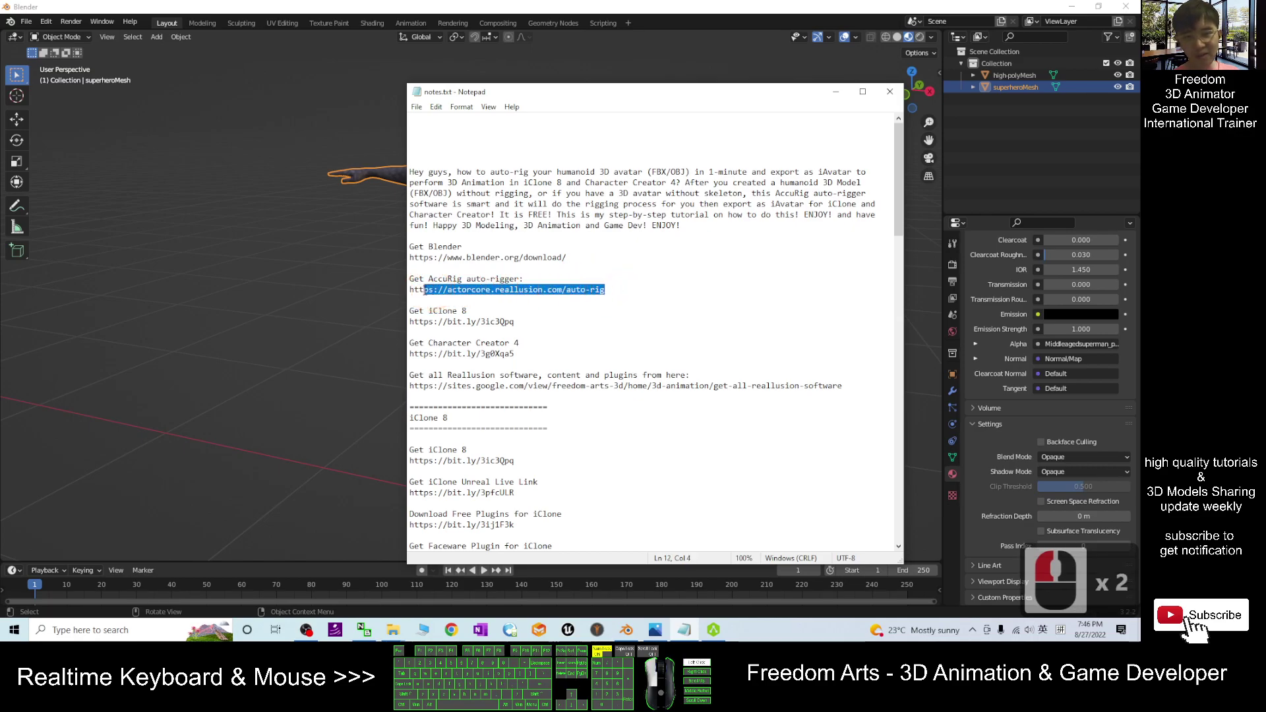
click(655, 308)
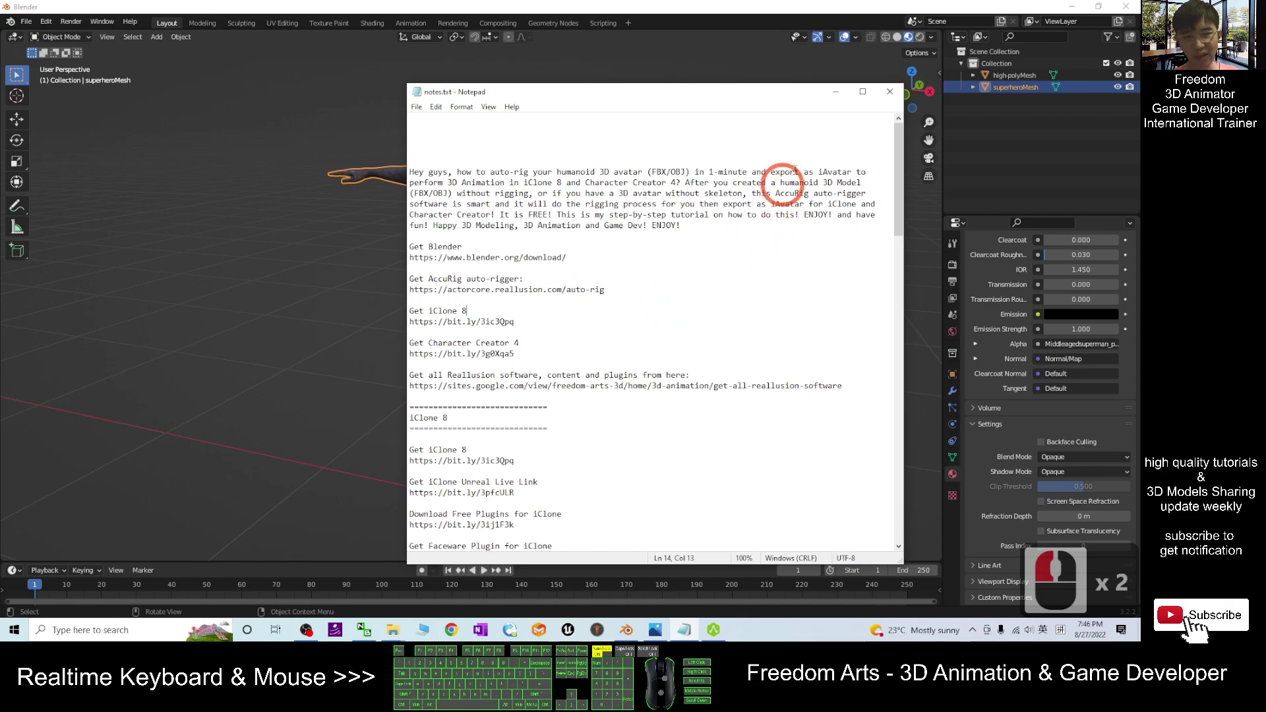
click(829, 100)
Bring up ActorCore AccuRIG, shrink both program windows to expose the desktop, and deselect the character in Blender.
click(713, 629)
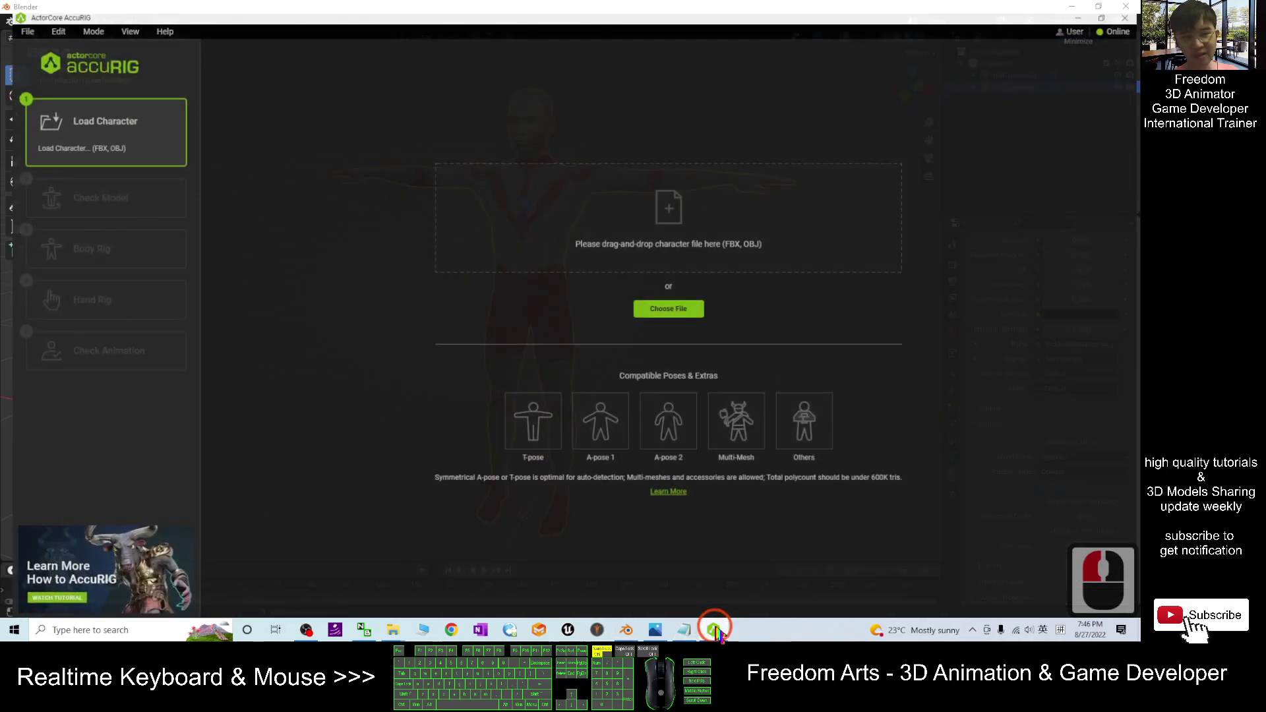
drag(692, 10, 698, 53)
drag(801, 8, 805, 44)
click(528, 196)
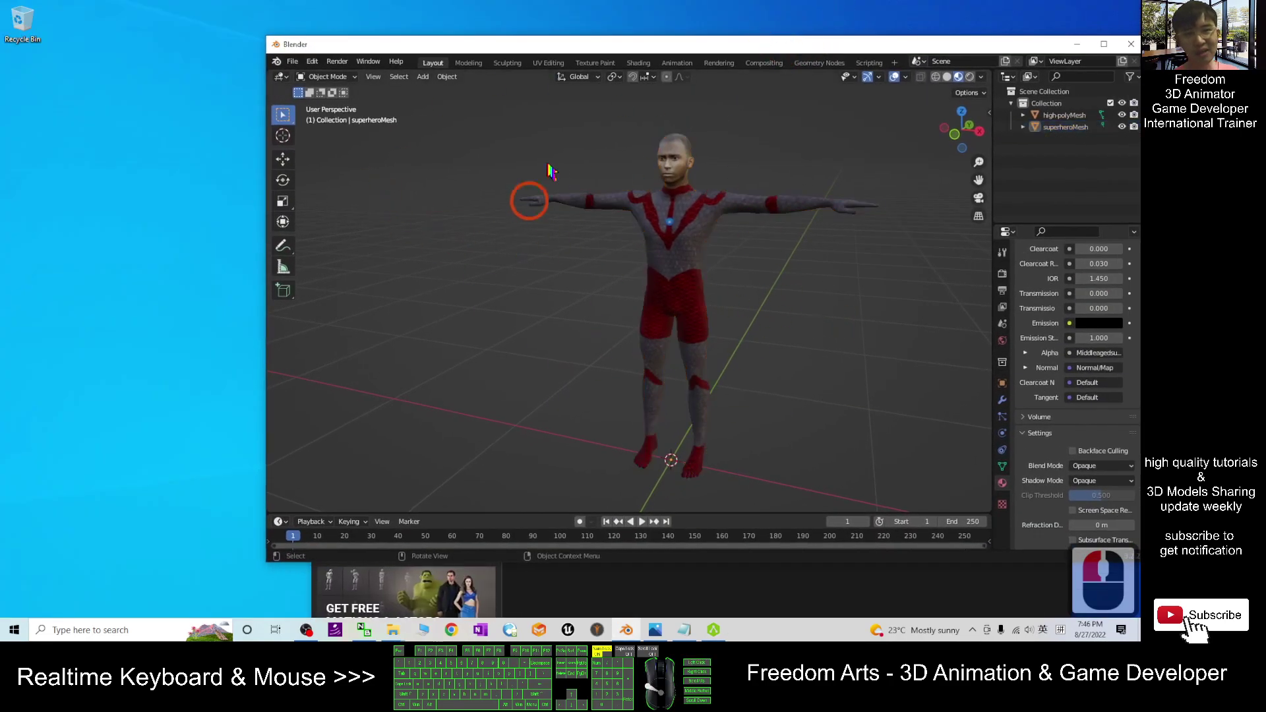
click(320, 239)
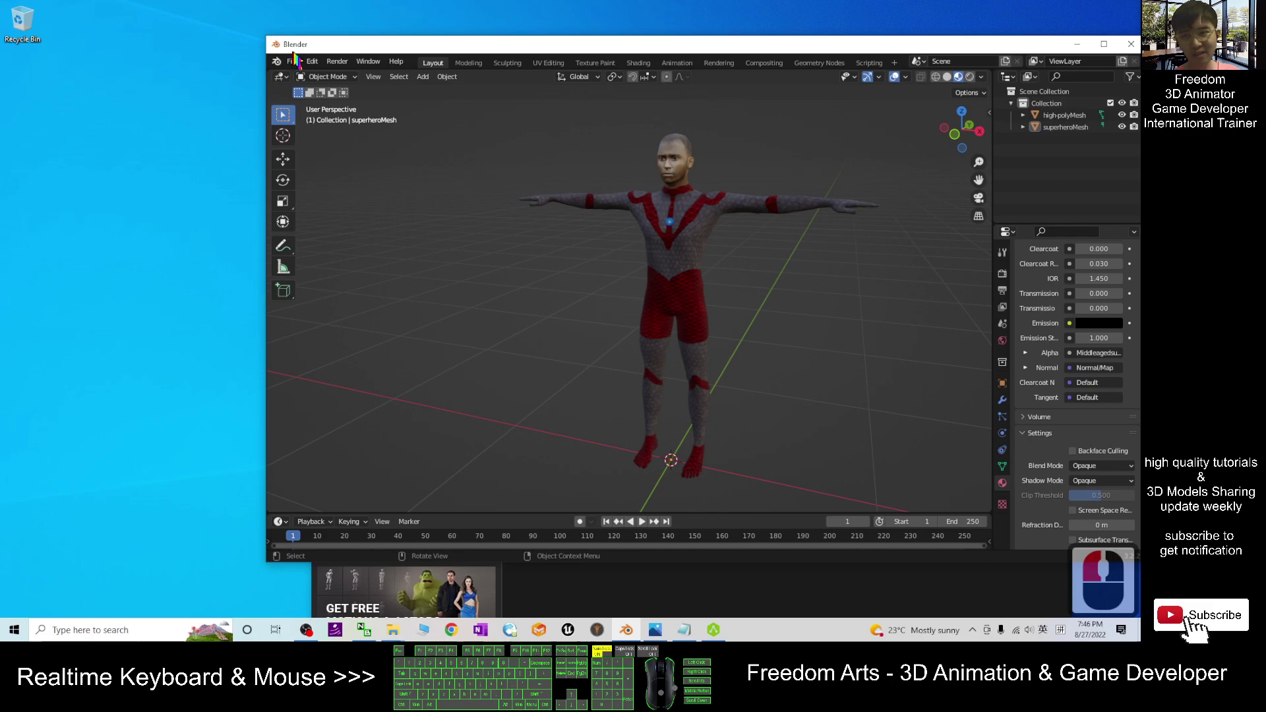
Start an FBX export of the superhero character with the Desktop as the destination folder.
click(292, 61)
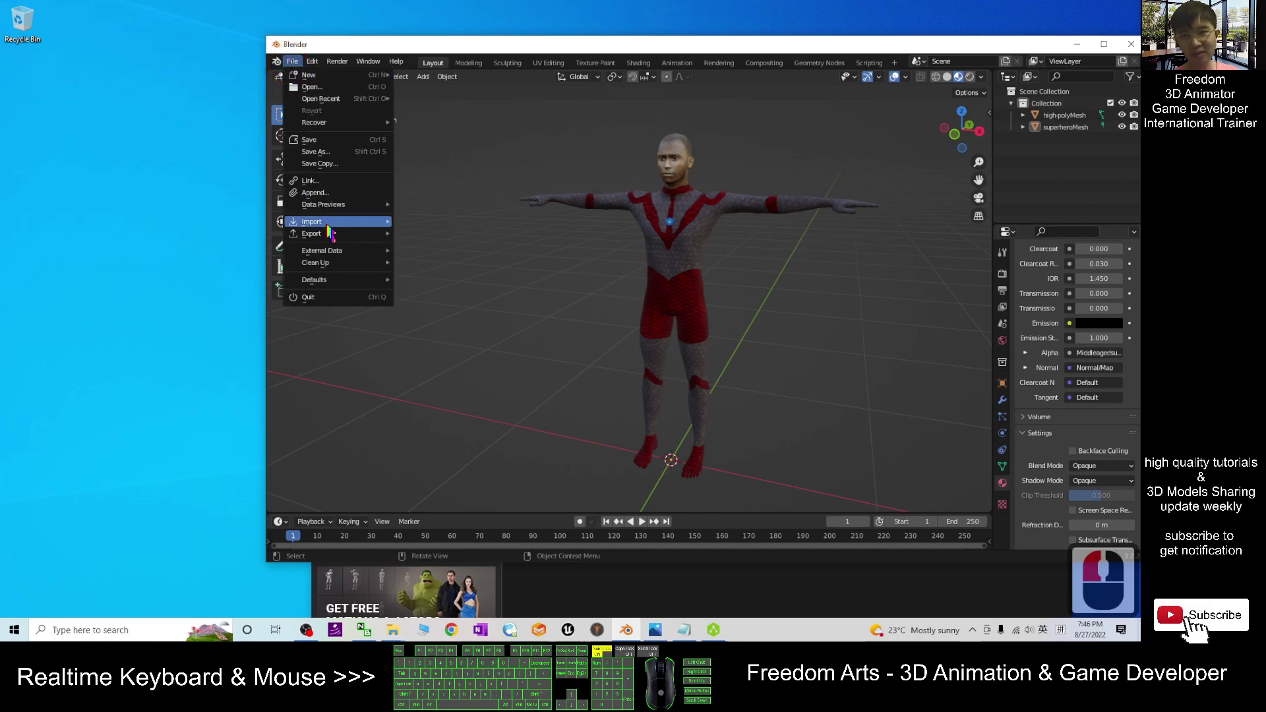
mouse_move(323, 235)
click(445, 341)
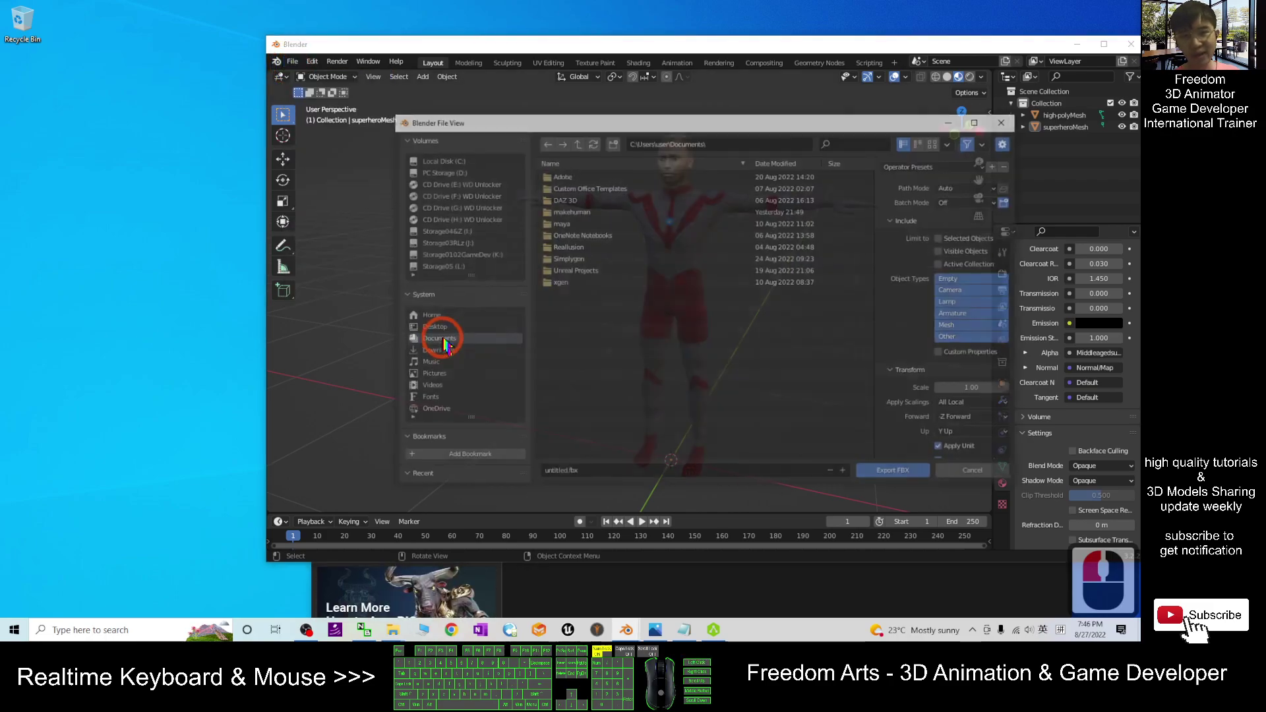
drag(650, 120, 590, 120)
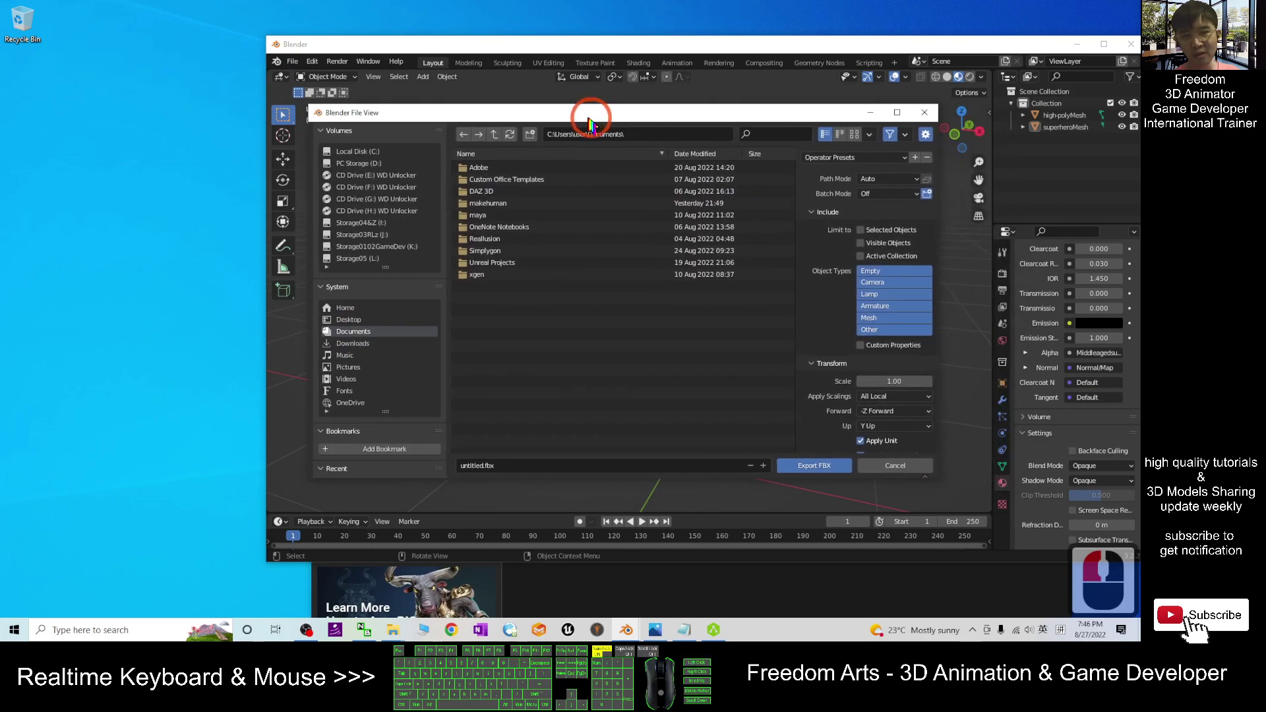
click(348, 321)
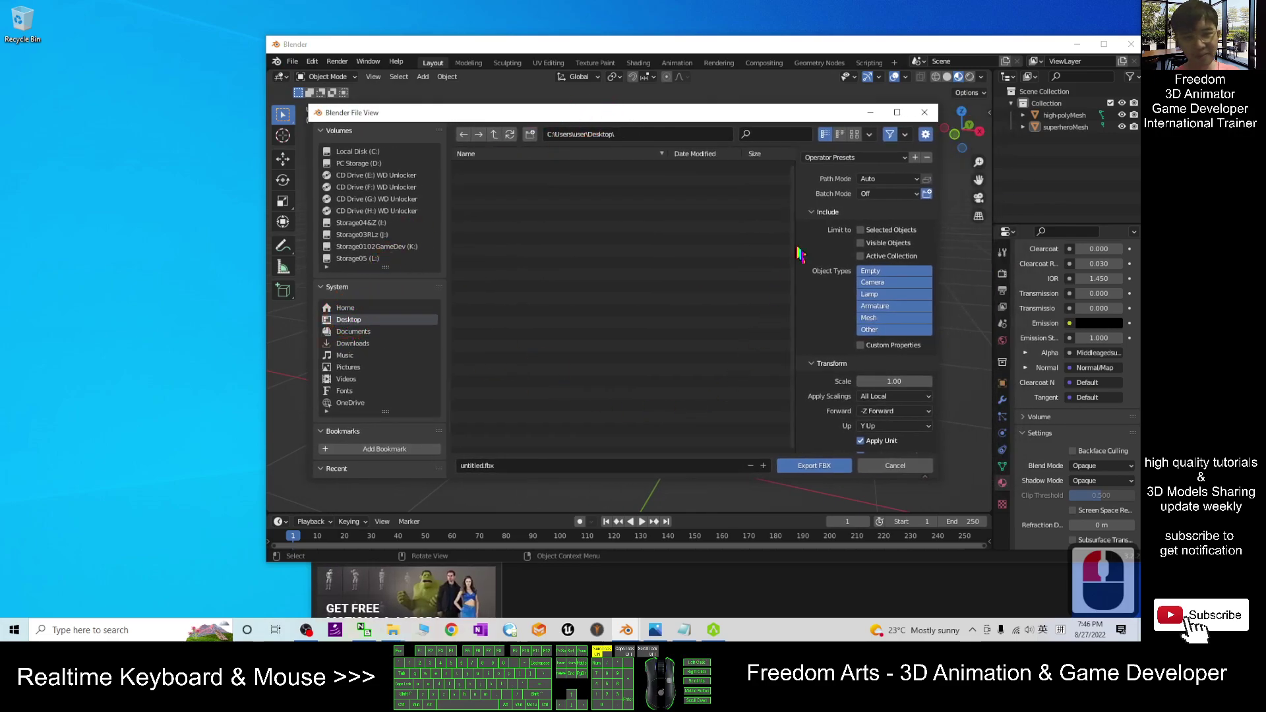
Set the FBX export's path mode to Copy and enable embedding of textures.
click(887, 179)
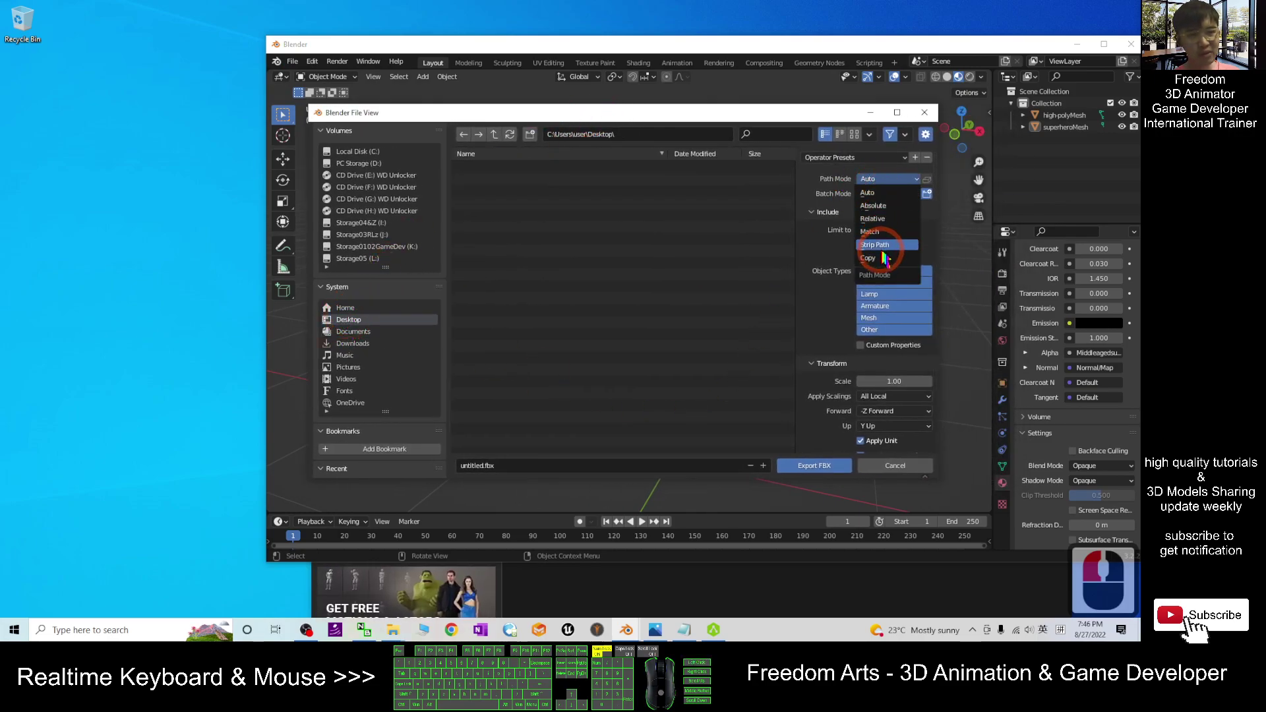
click(866, 232)
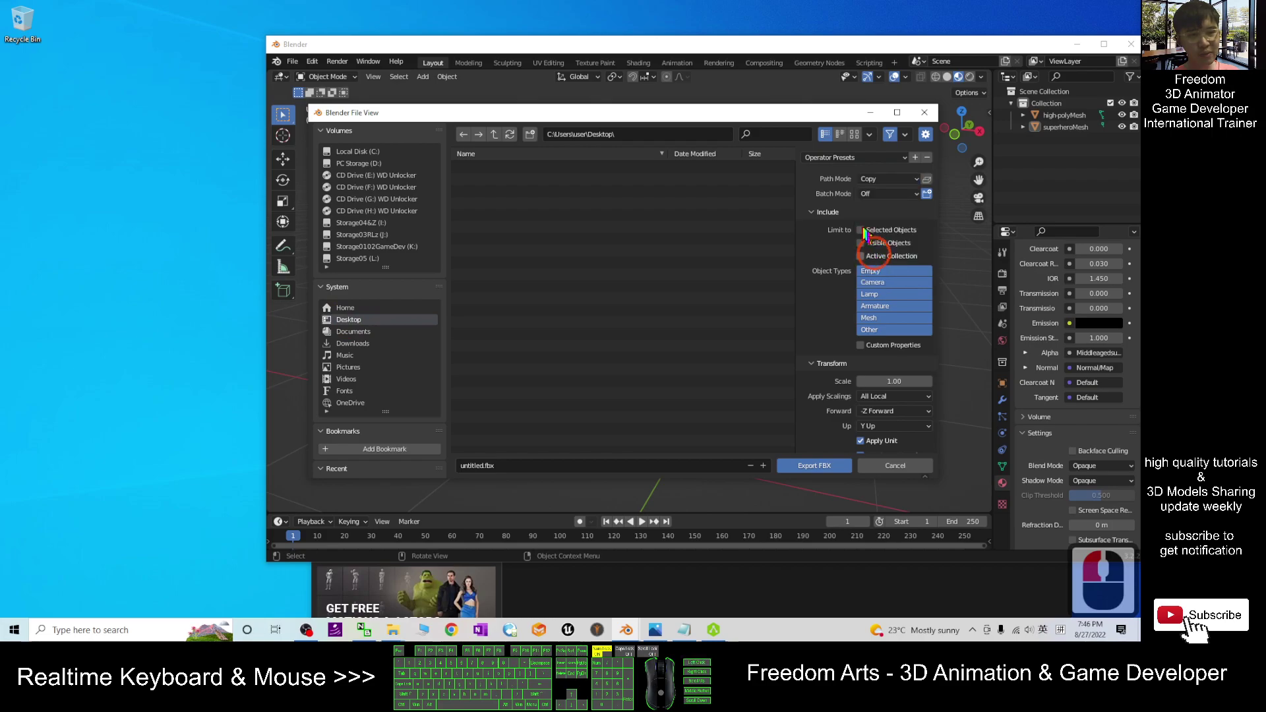
click(927, 179)
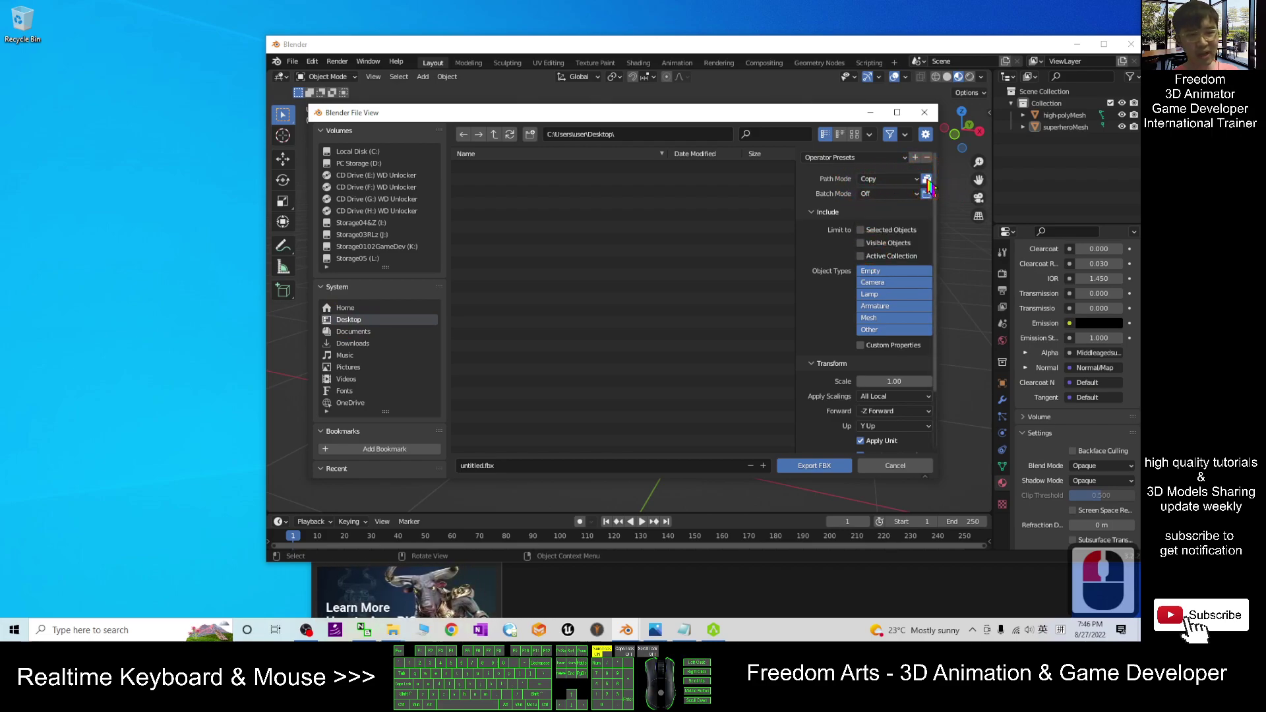
Name the export file superhero and export it as FBX.
click(488, 465)
text(suprehero)
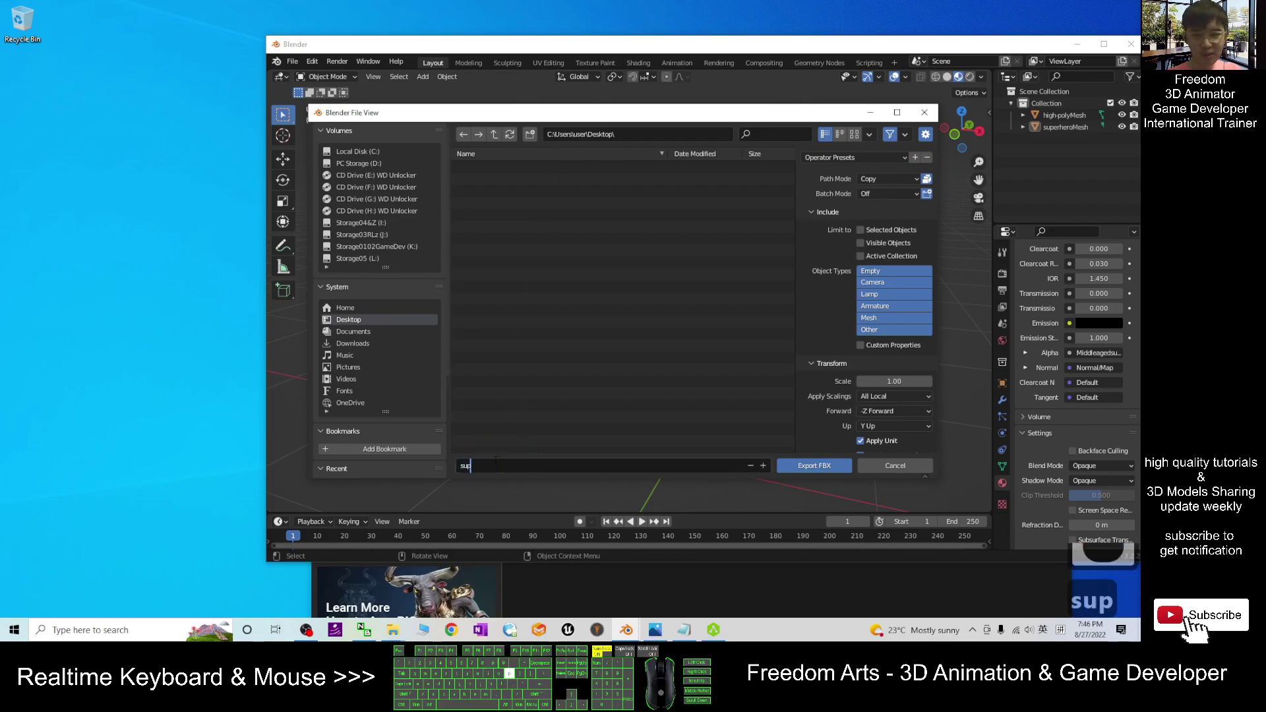
key(BackSpace)
key(BackSpace)
key(BackSpace)
key(BackSpace)
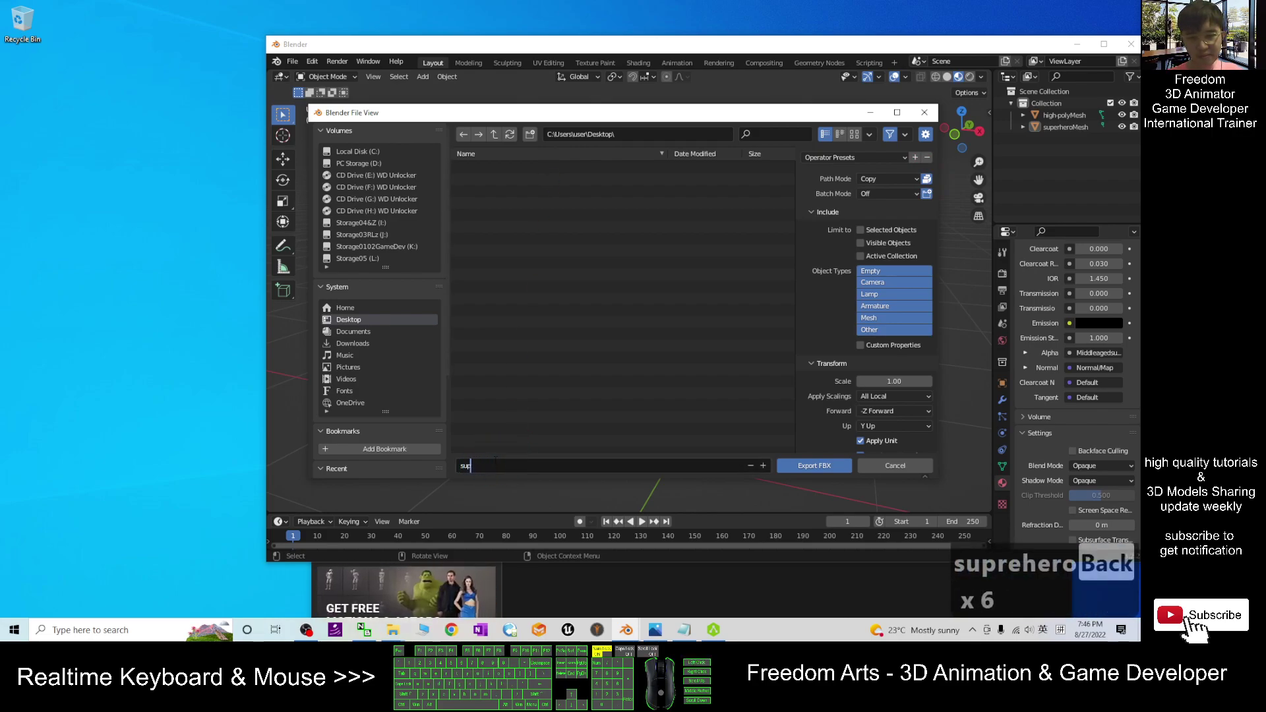
text(erhero)
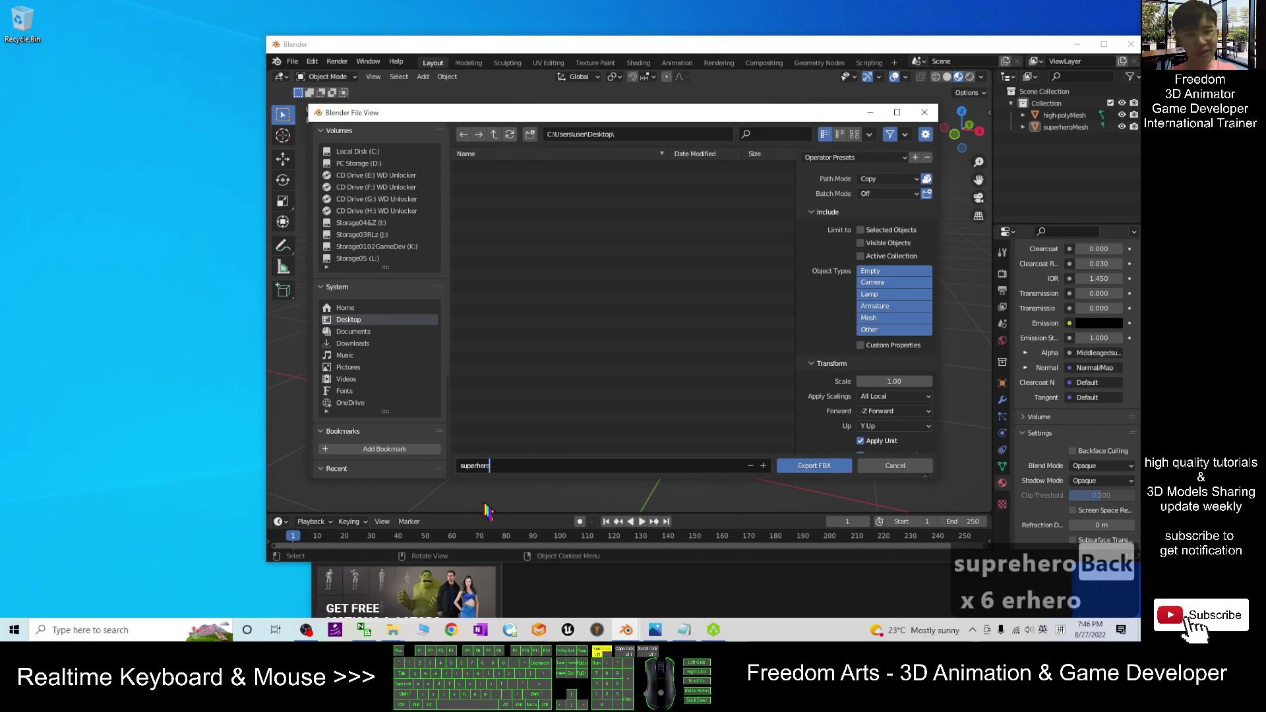
click(832, 467)
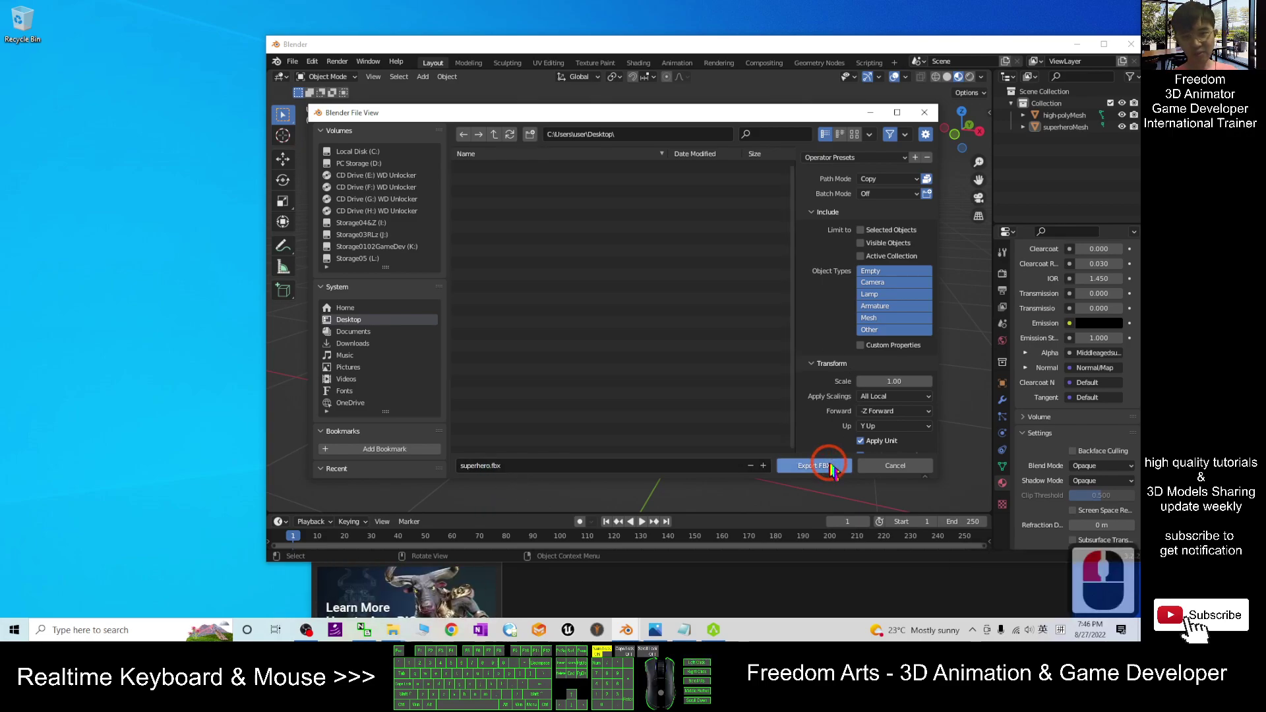
Switch to AccuRIG and load the superhero.fbx file from the desktop as the character.
double_click(26, 83)
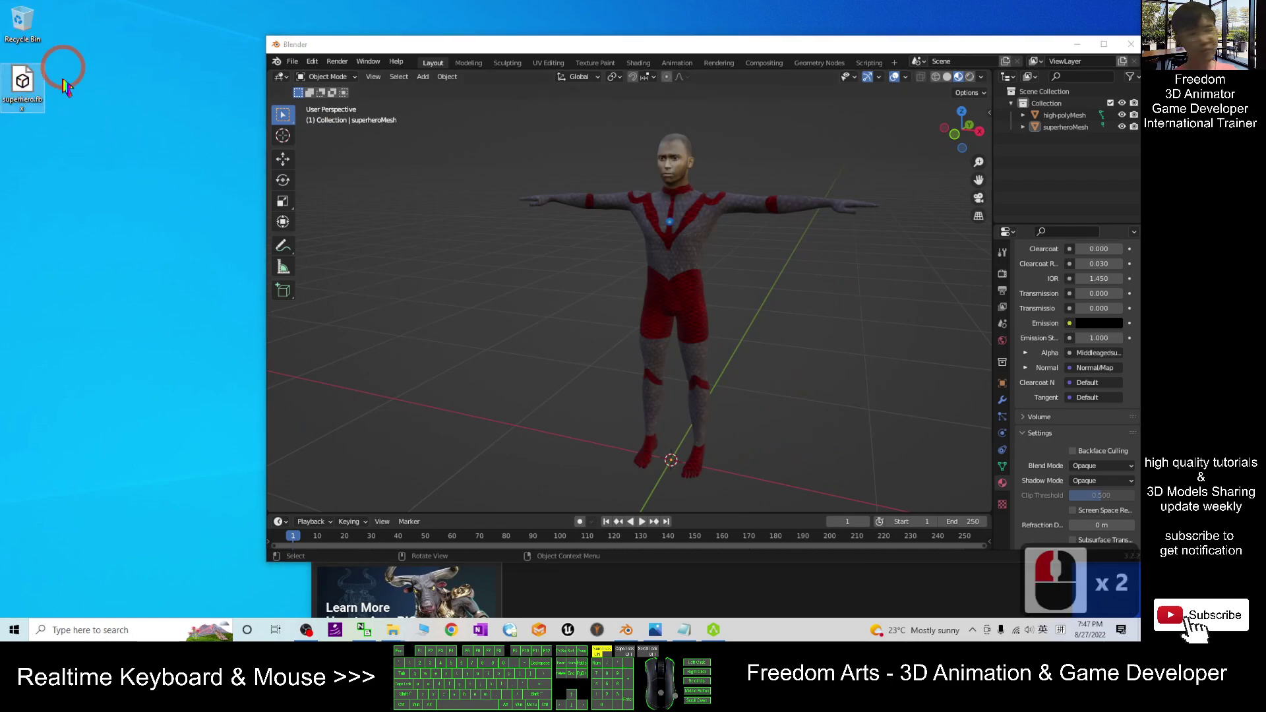
click(714, 630)
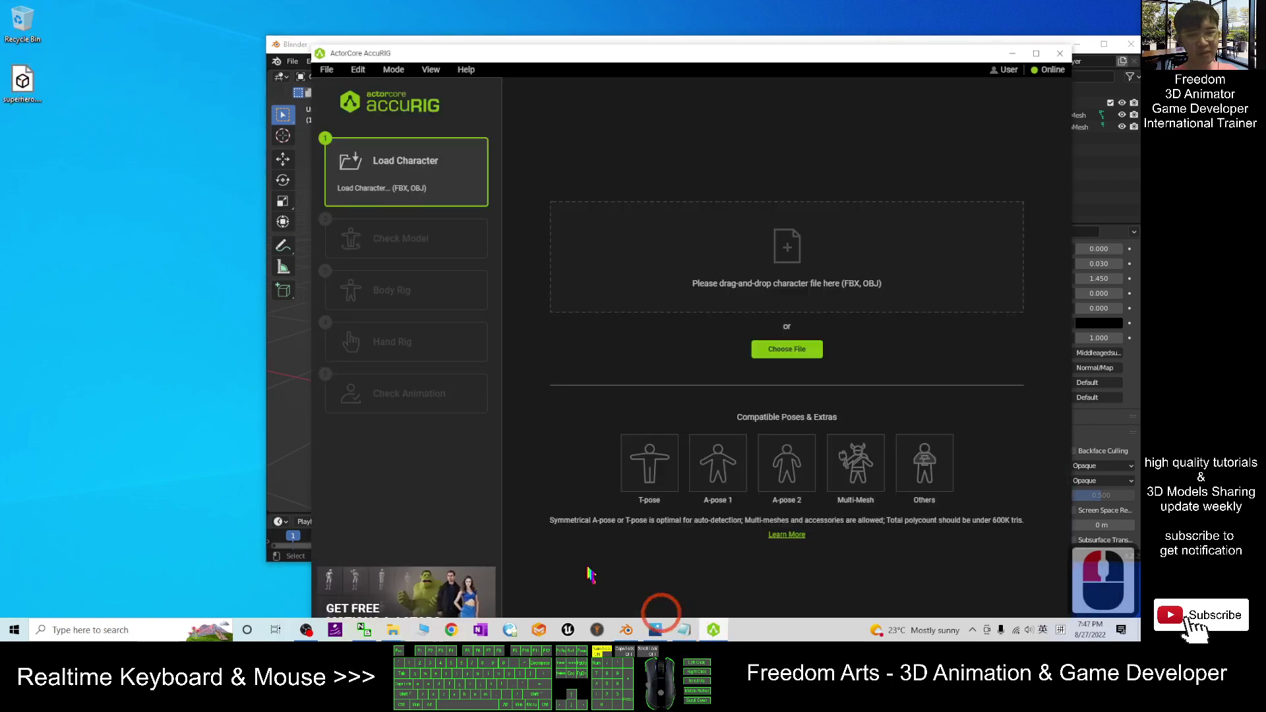
drag(488, 58, 360, 43)
drag(23, 83, 659, 231)
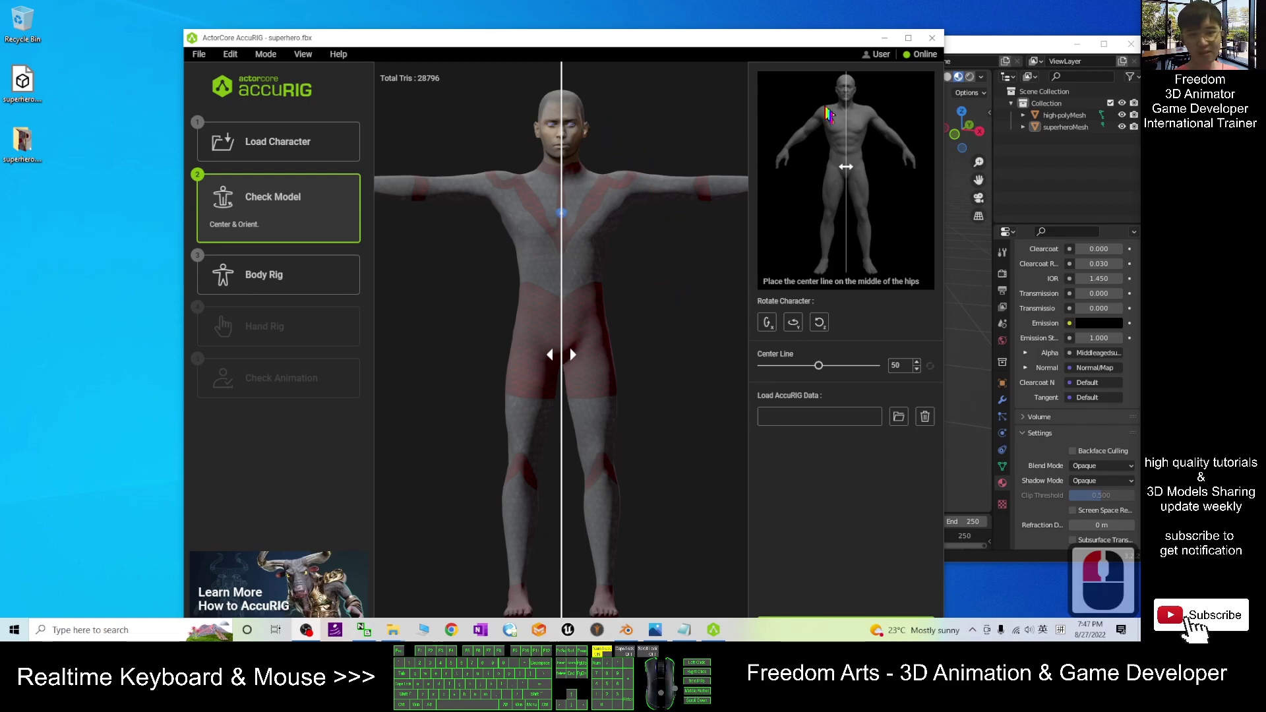
Maximize the AccuRIG window, generate the character's body rig joints, and view their placement from another angle.
click(908, 37)
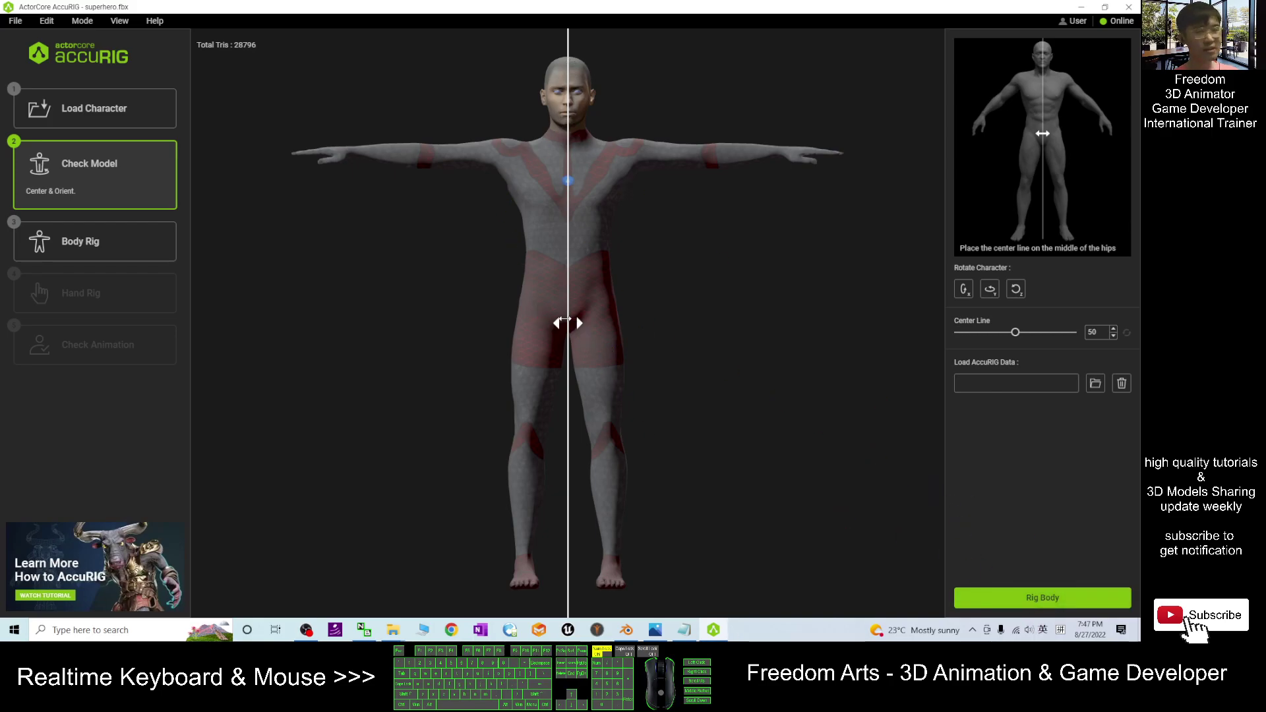
click(987, 590)
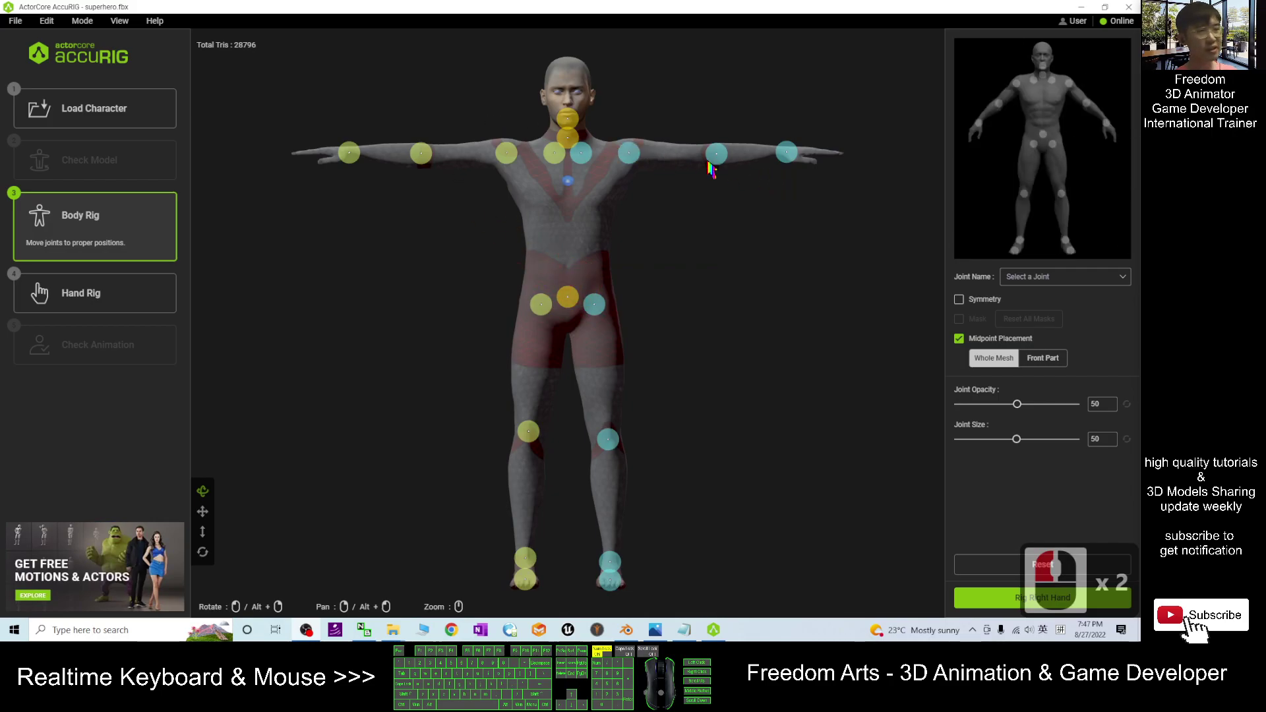
right_drag(752, 319, 625, 323)
drag(625, 324, 562, 147)
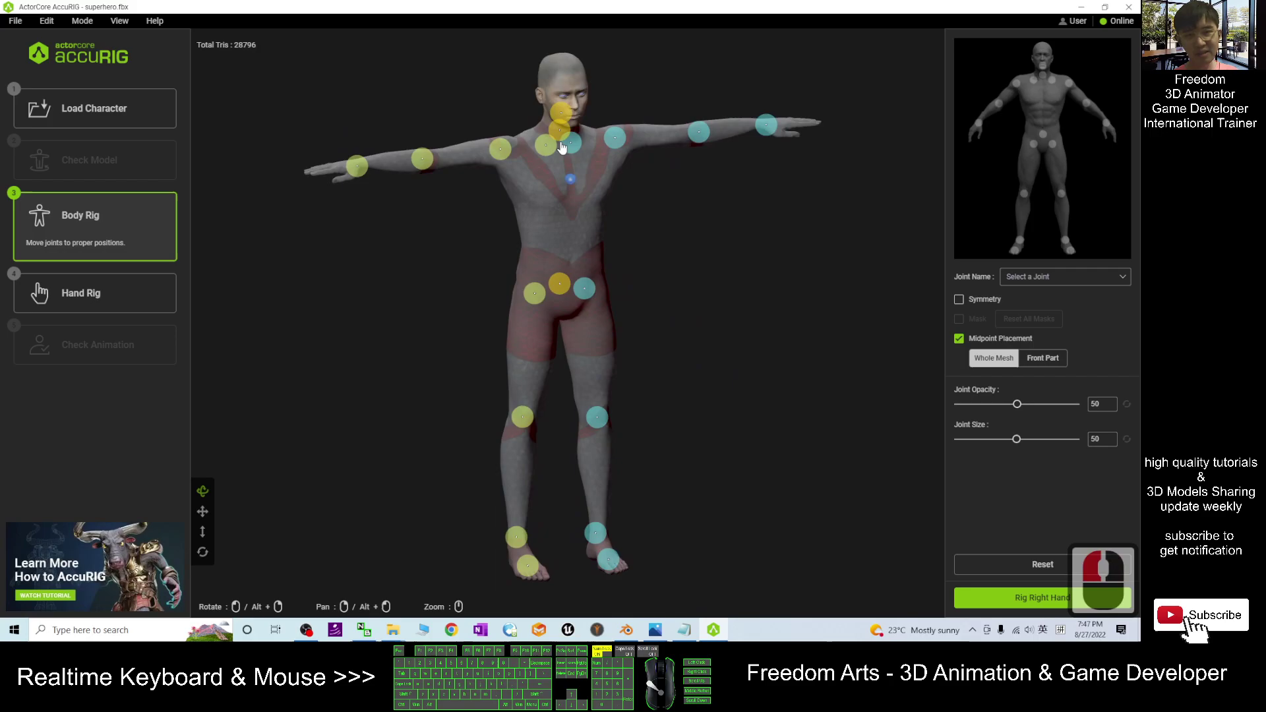
Check the body joint placement, generate five-finger rigs for the right and left hands, and finalize the character.
right_drag(859, 304, 811, 314)
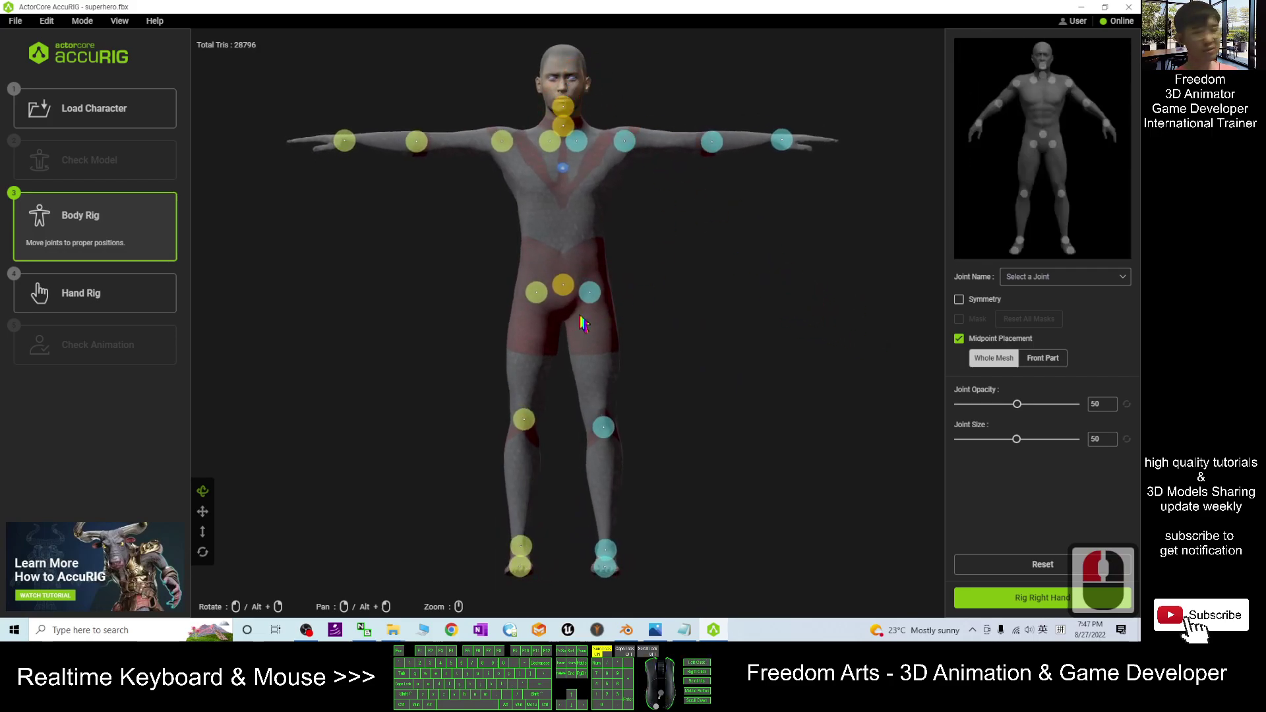
right_drag(773, 323, 790, 360)
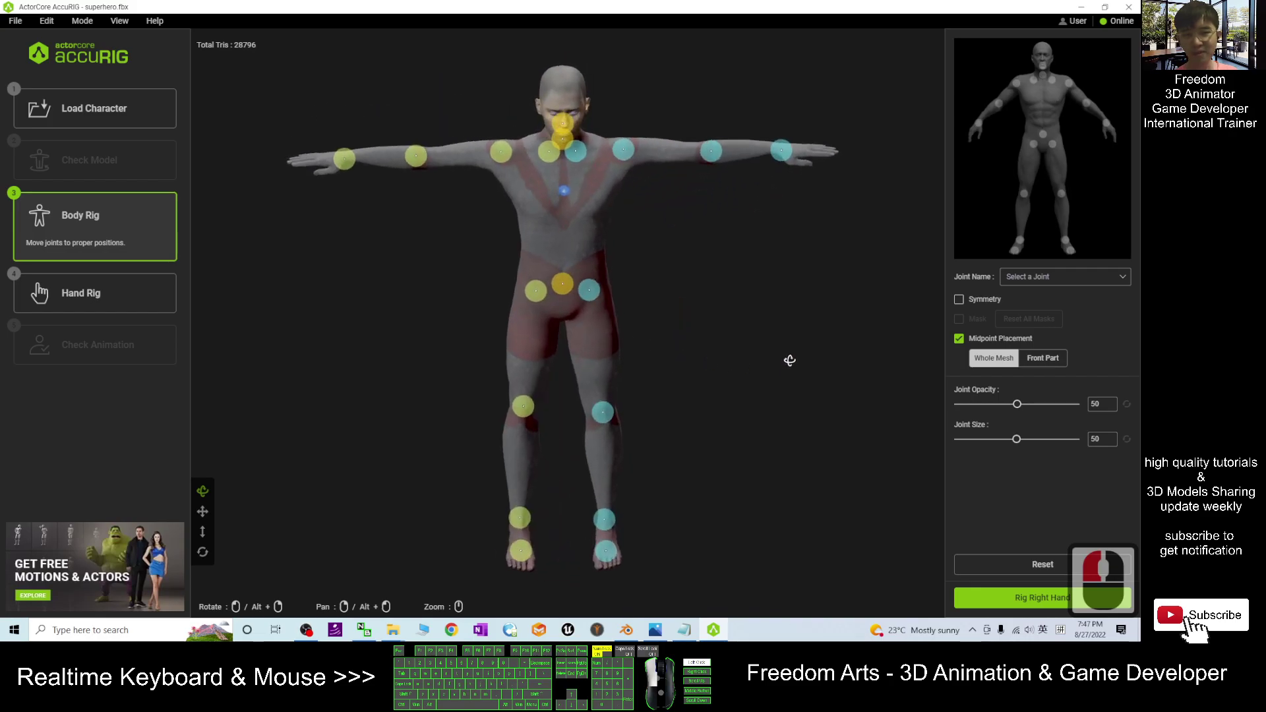
drag(790, 361, 749, 317)
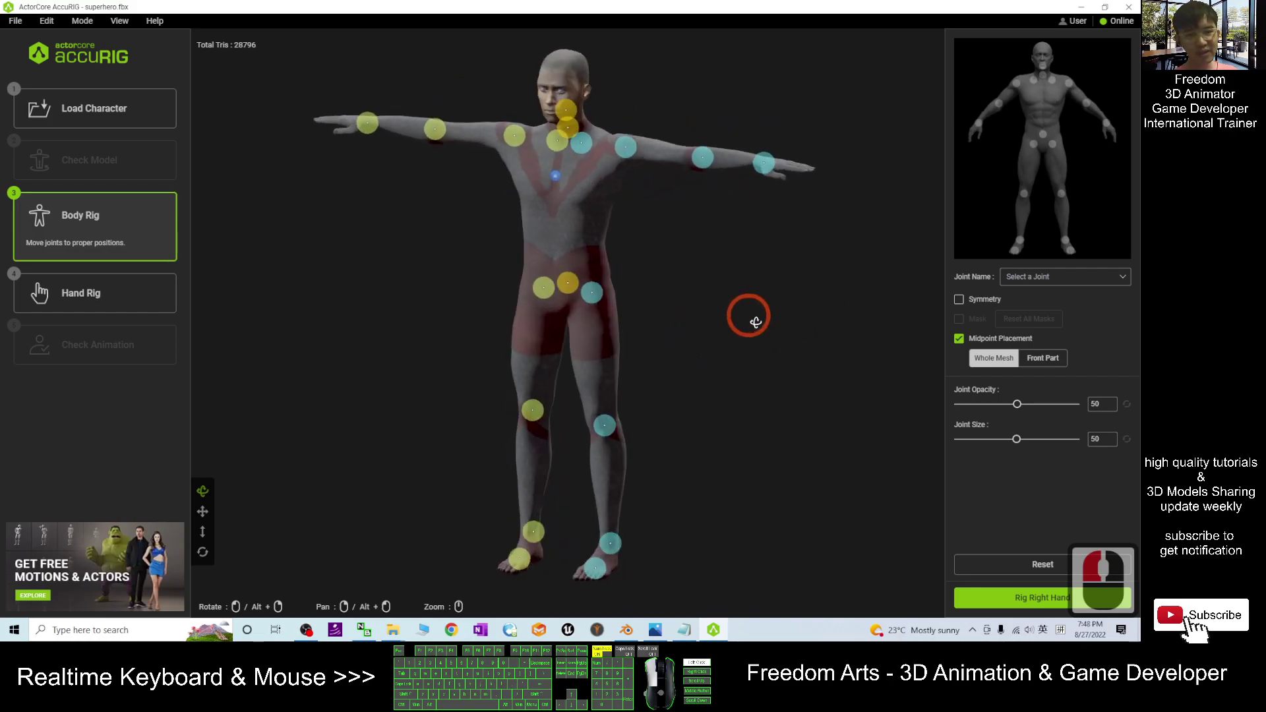
click(1021, 597)
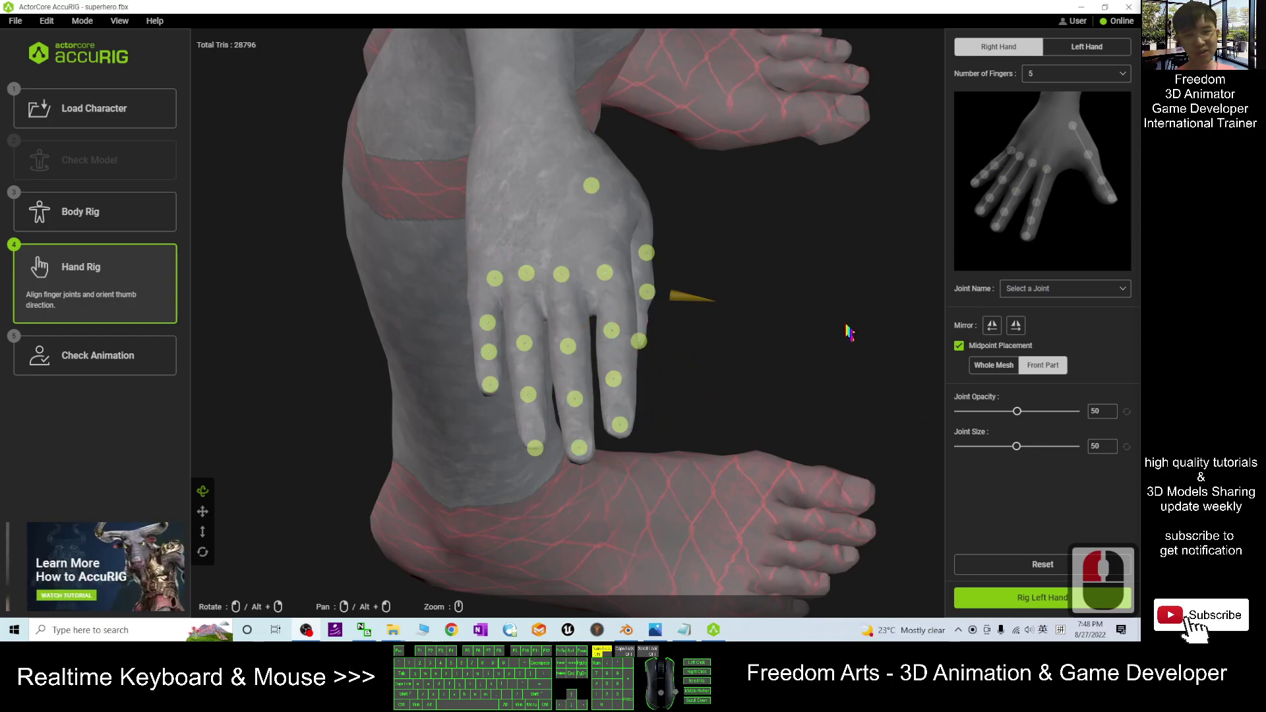
click(1030, 600)
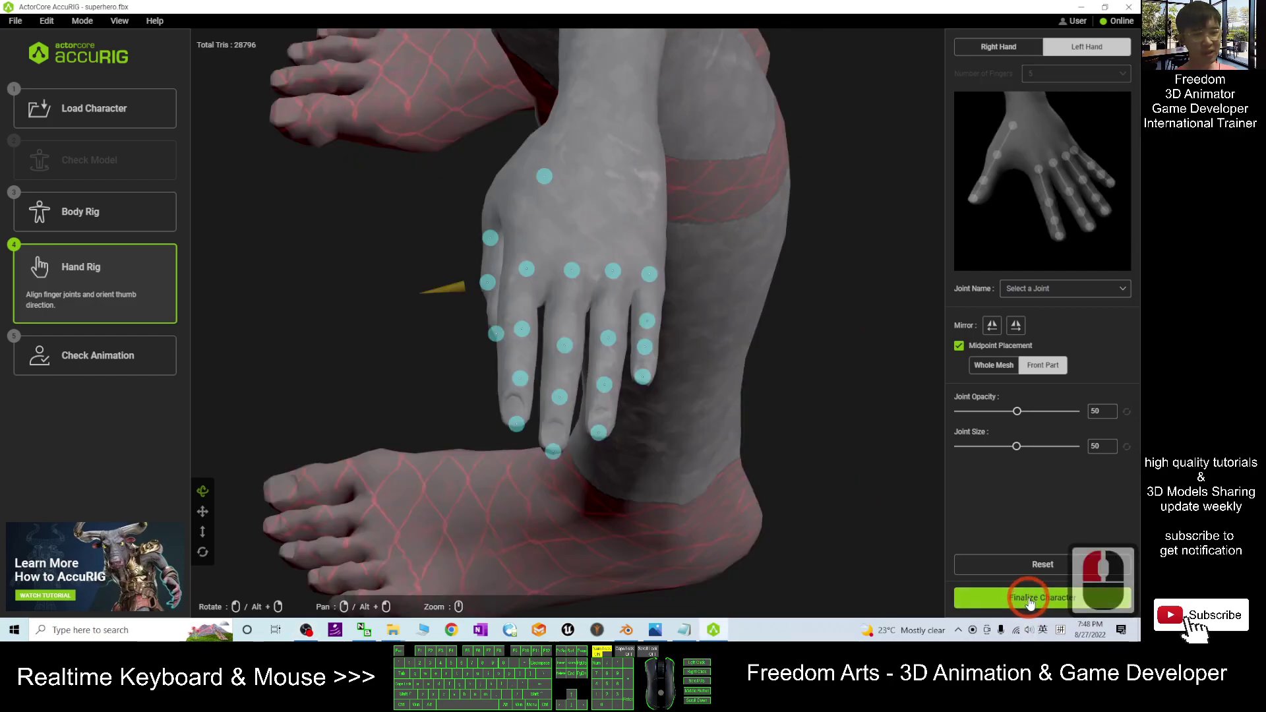
click(1006, 600)
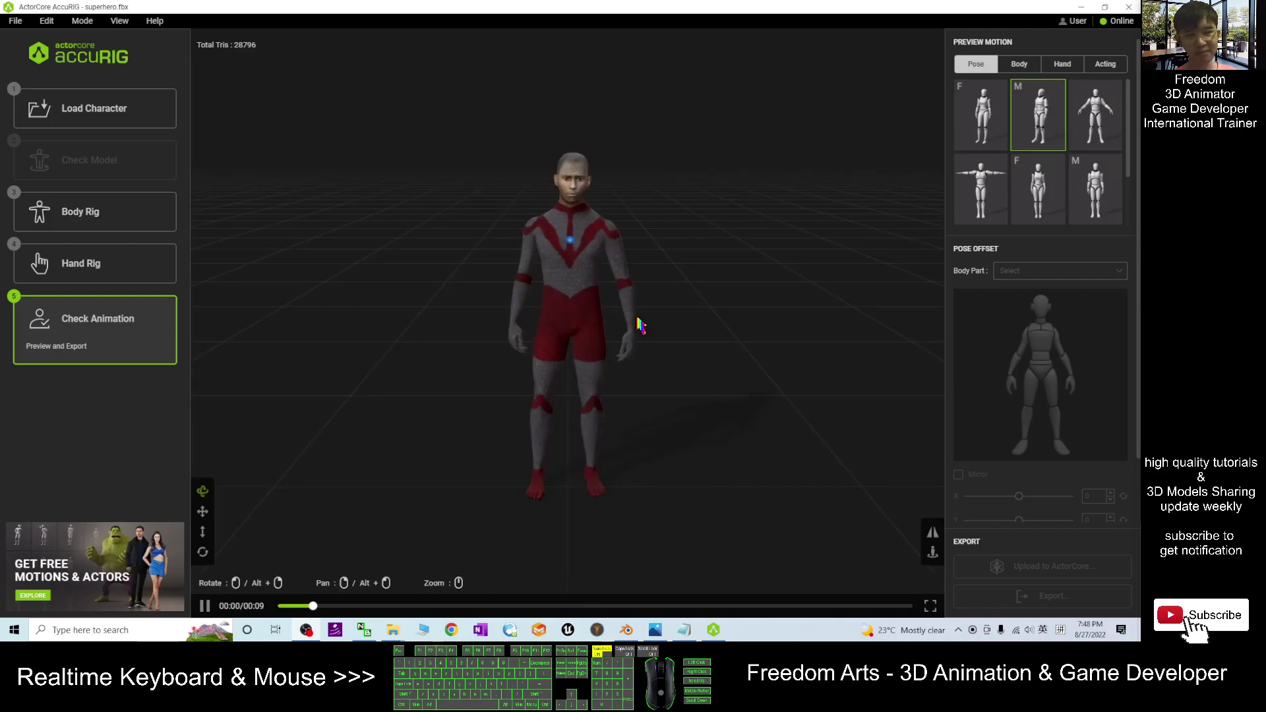
Preview the rigged character in different preset poses, including the T-pose and the first female standing pose.
drag(735, 345, 818, 343)
click(979, 214)
drag(735, 256, 1032, 181)
click(1032, 181)
click(980, 113)
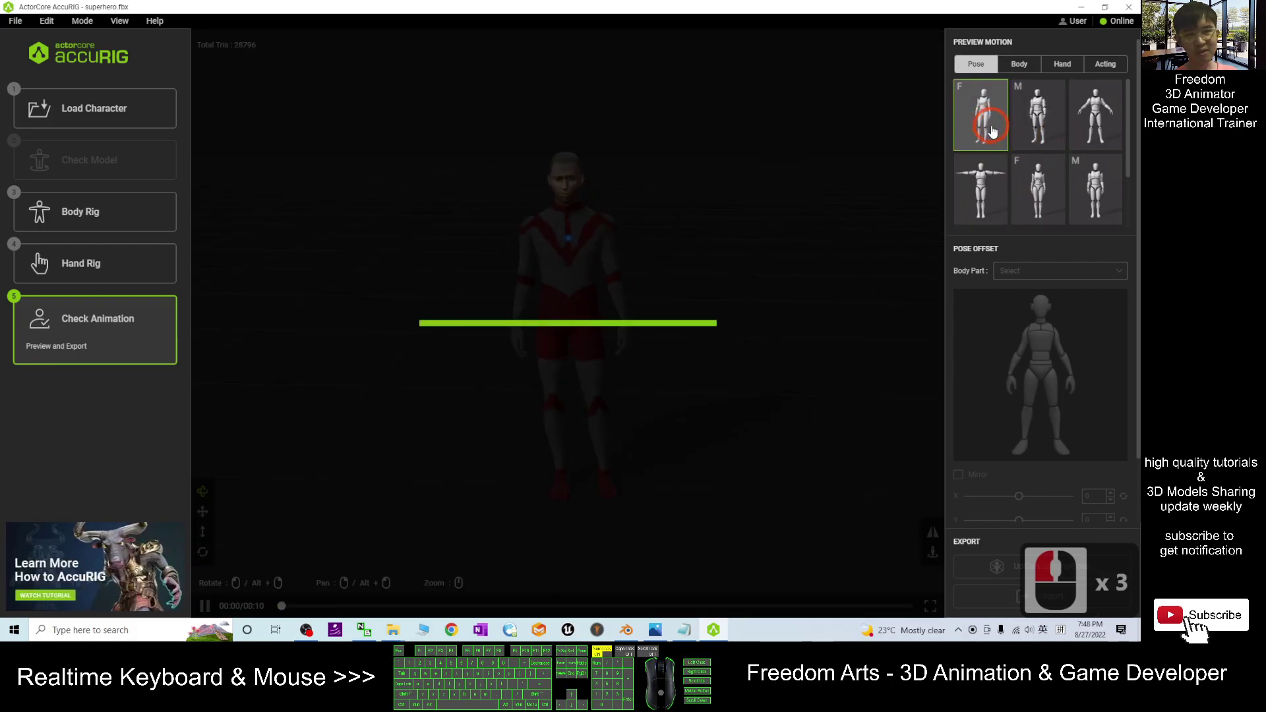
drag(860, 248, 759, 290)
Switch to Blender, maximize its window, and delete all objects from the scene.
mouse_move(661, 8)
mouse_down()
mouse_move(674, 30)
mouse_move(681, 2)
mouse_up()
click(625, 629)
click(490, 360)
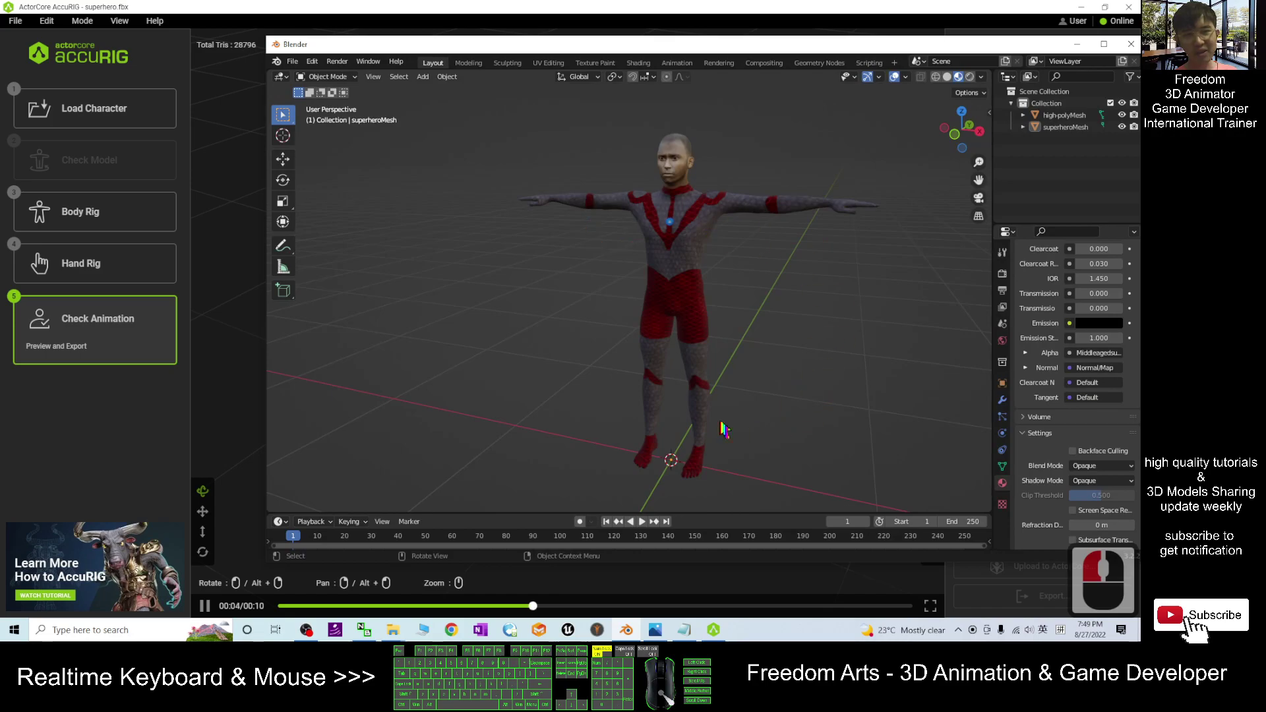
drag(926, 46, 851, 1)
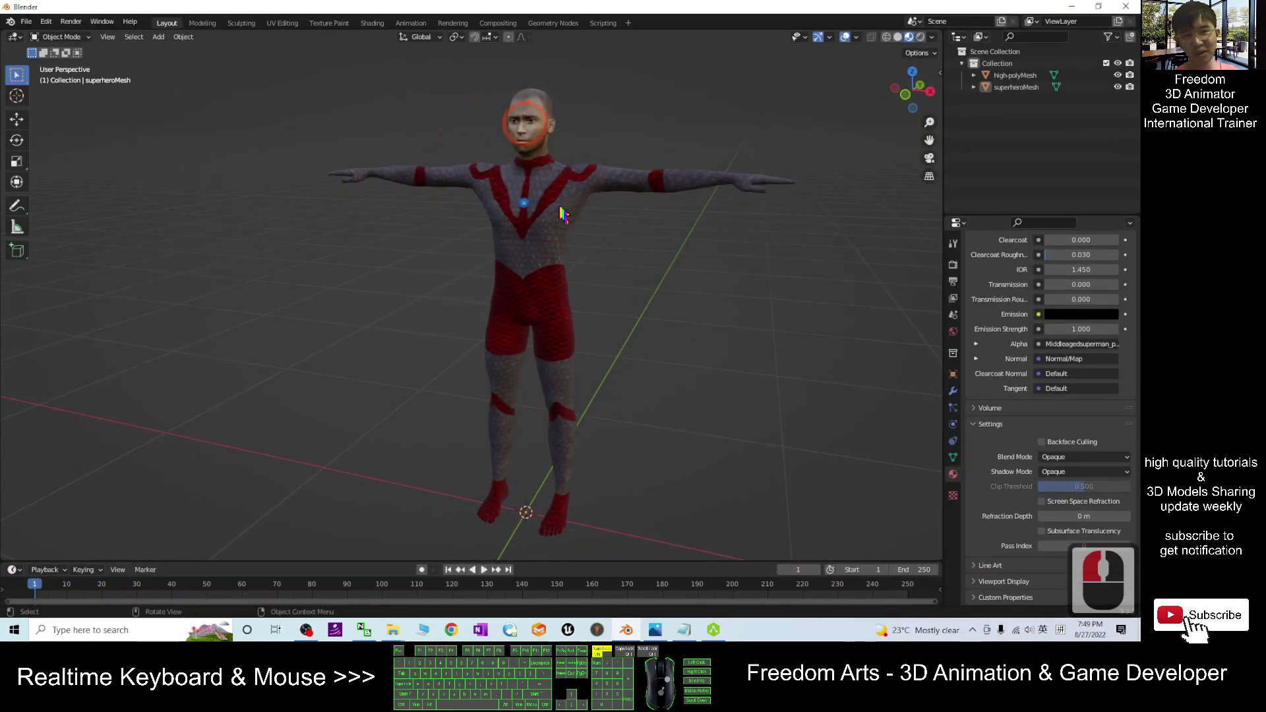
click(679, 367)
click(763, 405)
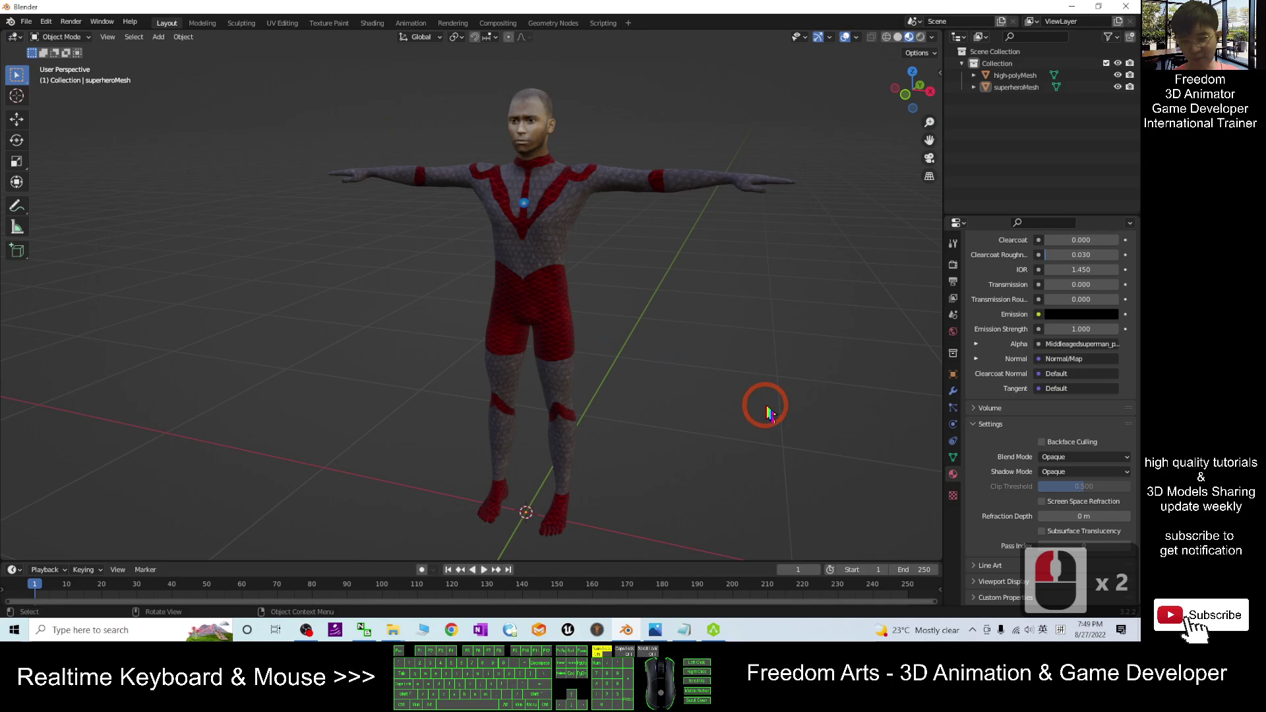
key(a)
key(Delete)
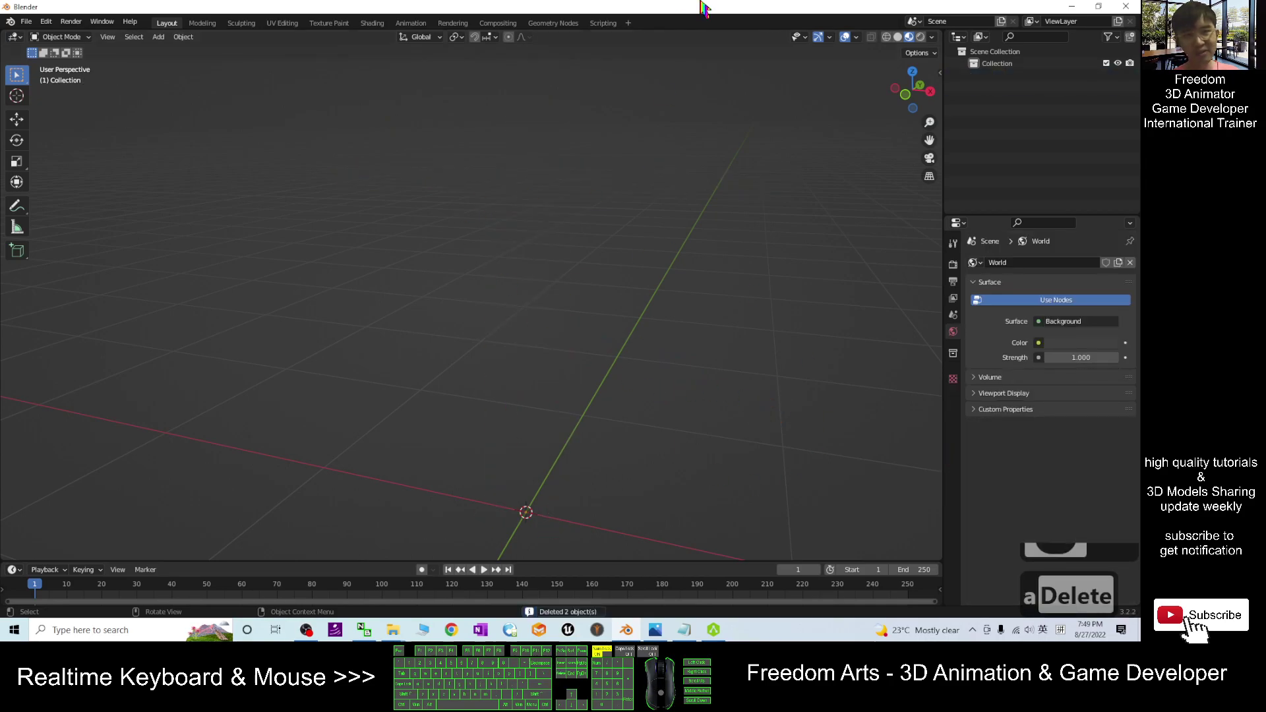
Return to AccuRIG and start an FBX export of the character with Blender as the target application.
click(1072, 6)
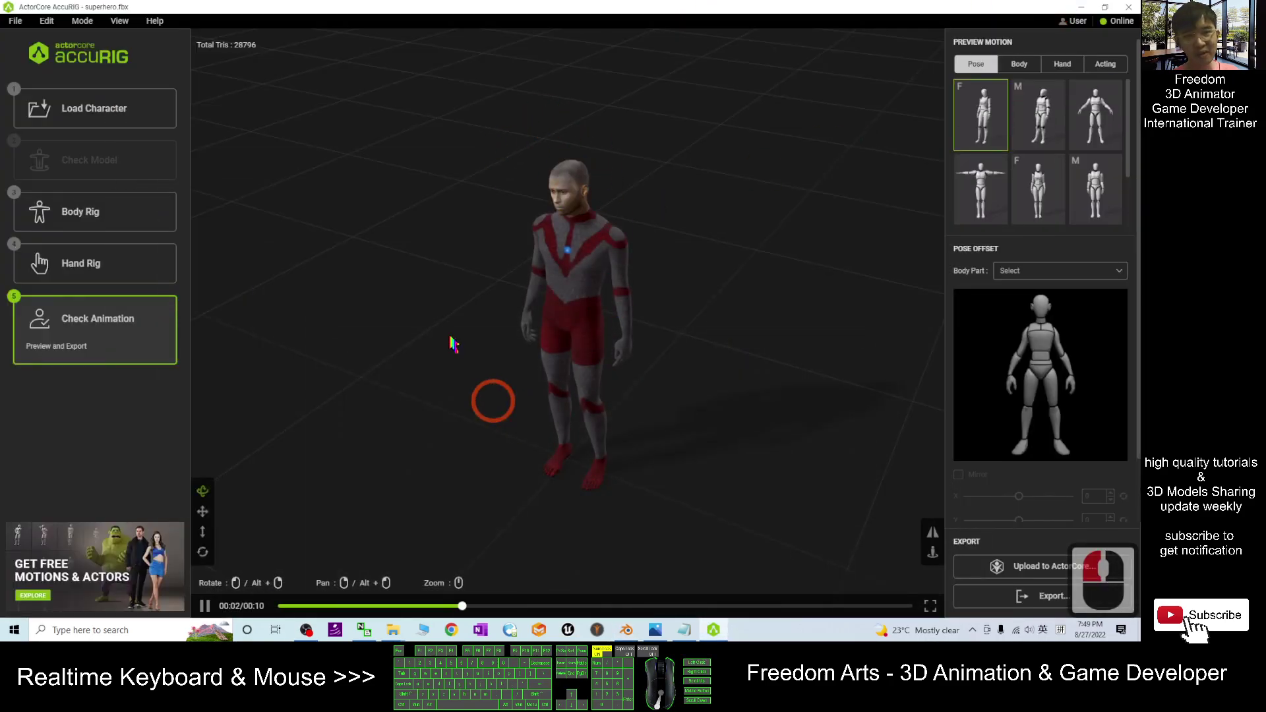
drag(382, 6, 632, 62)
click(264, 76)
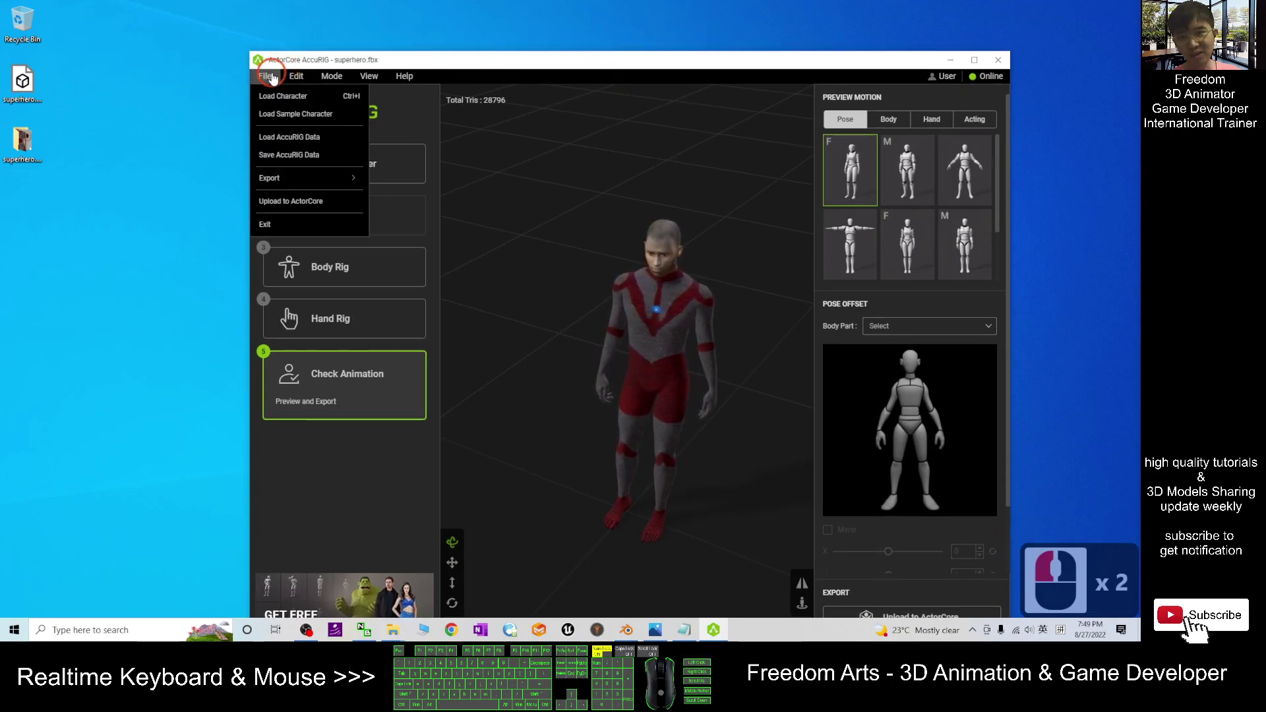
click(293, 183)
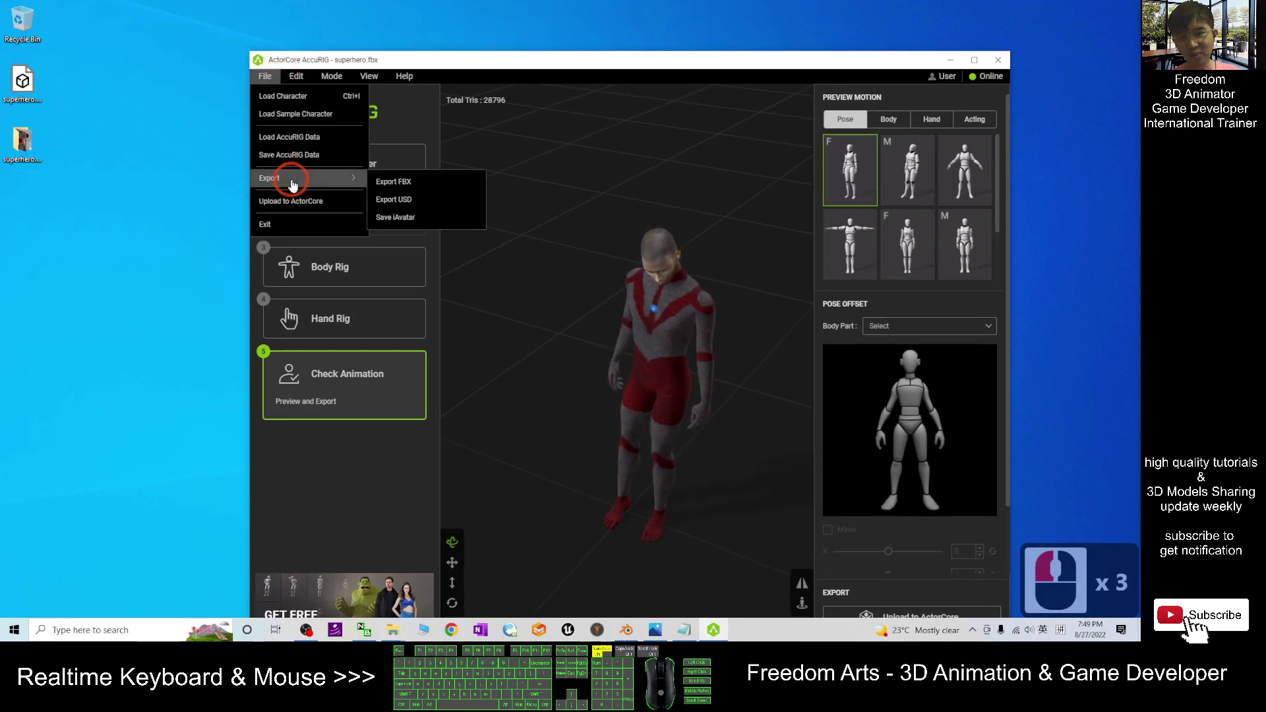
click(428, 183)
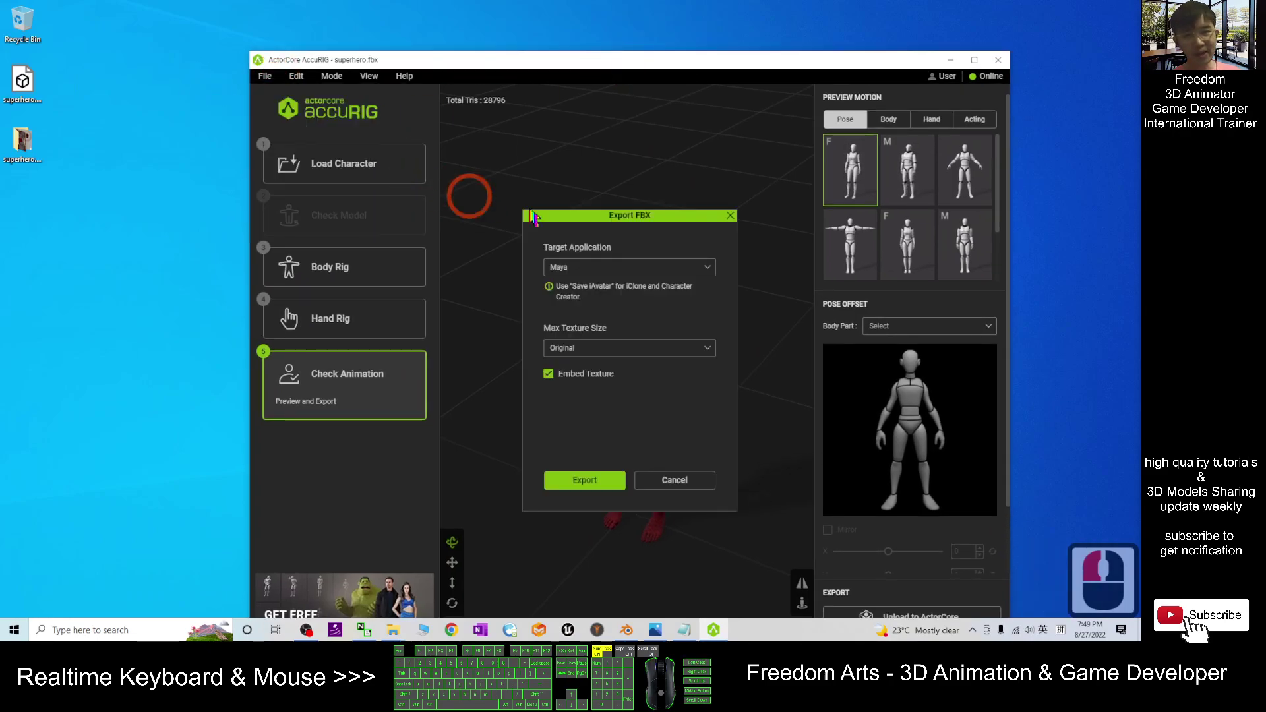
click(581, 269)
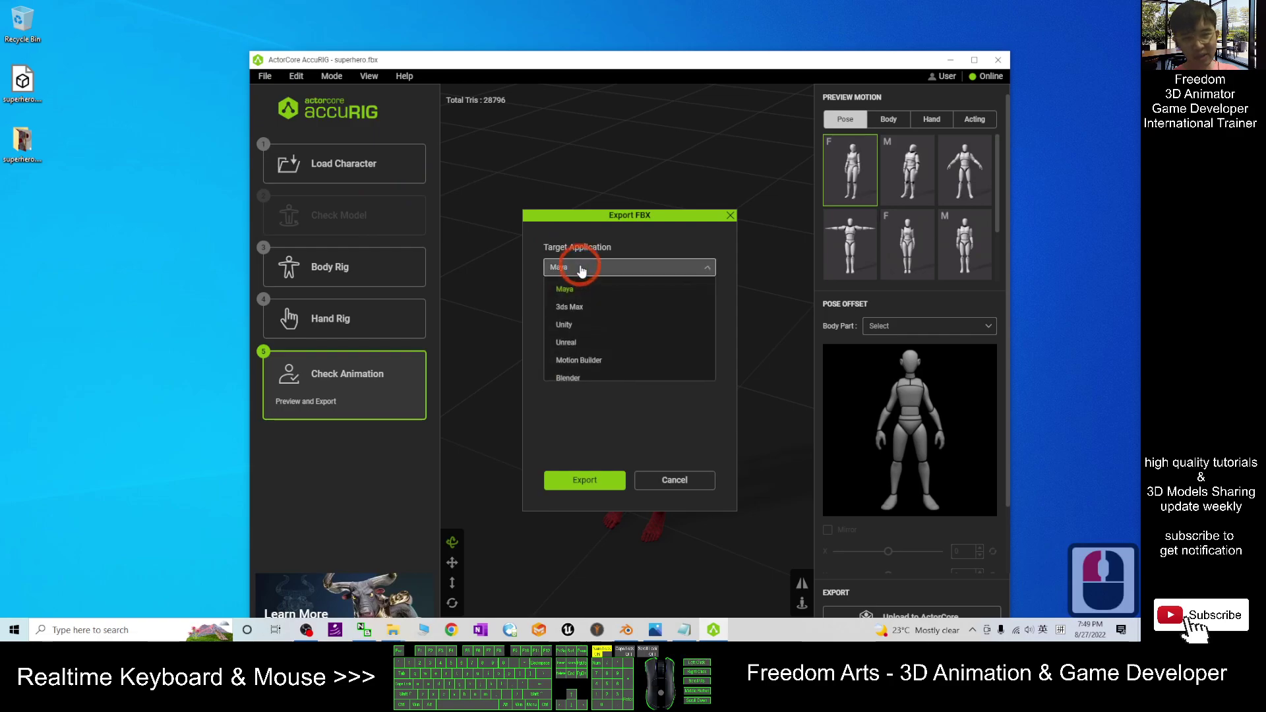
click(567, 378)
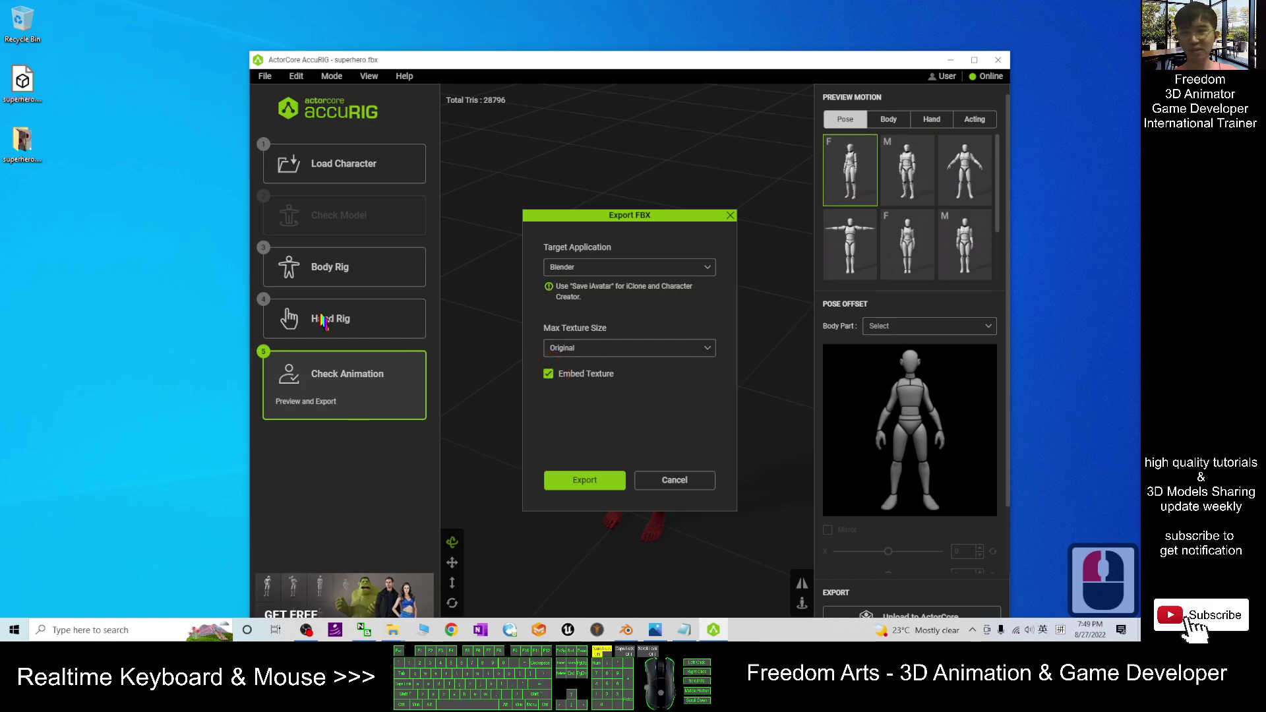
Export the rigged character to the desktop as superhero_rigged.fbx.
click(587, 481)
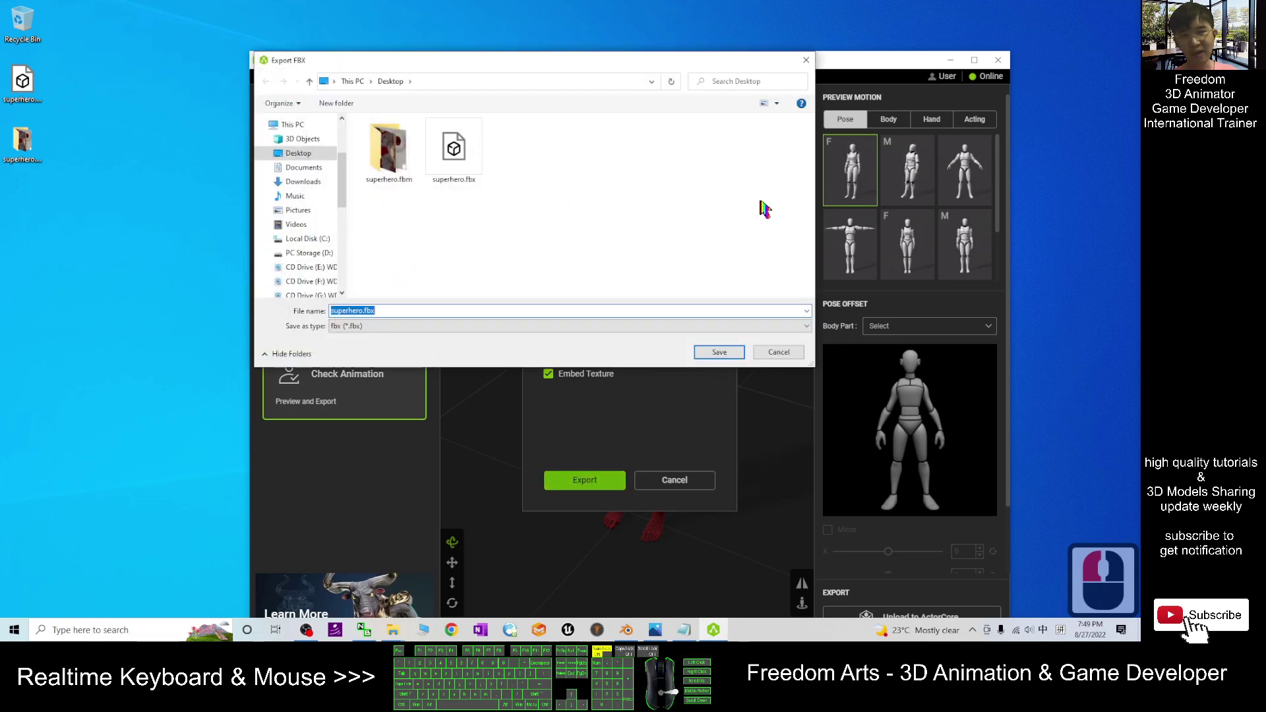
click(289, 153)
click(344, 311)
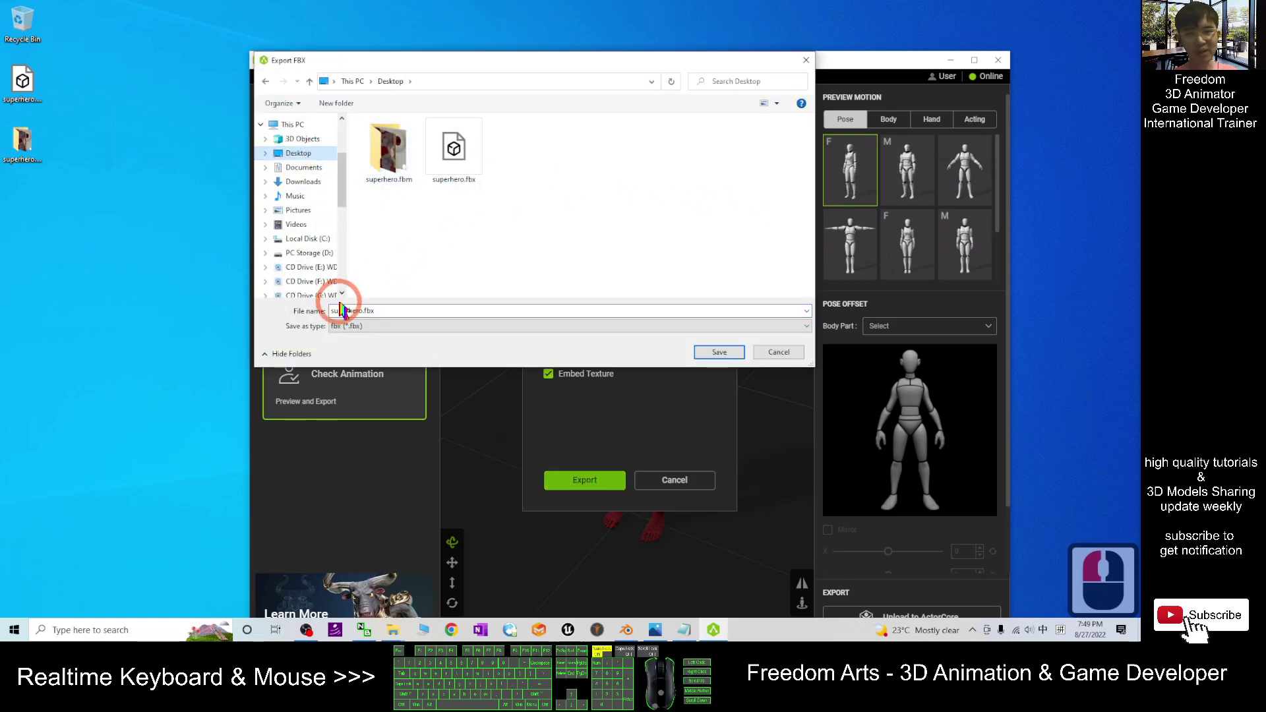
click(356, 311)
click(367, 311)
click(364, 314)
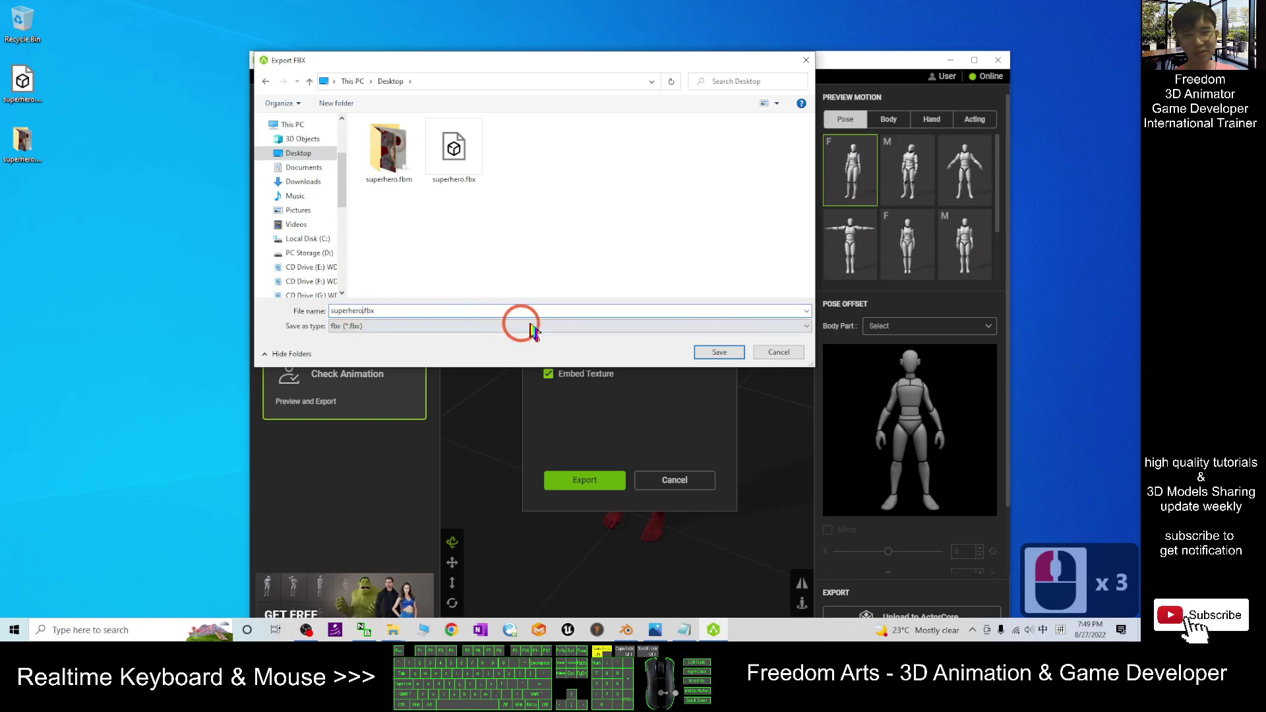
text(_r)
key(BackSpace)
key(BackSpace)
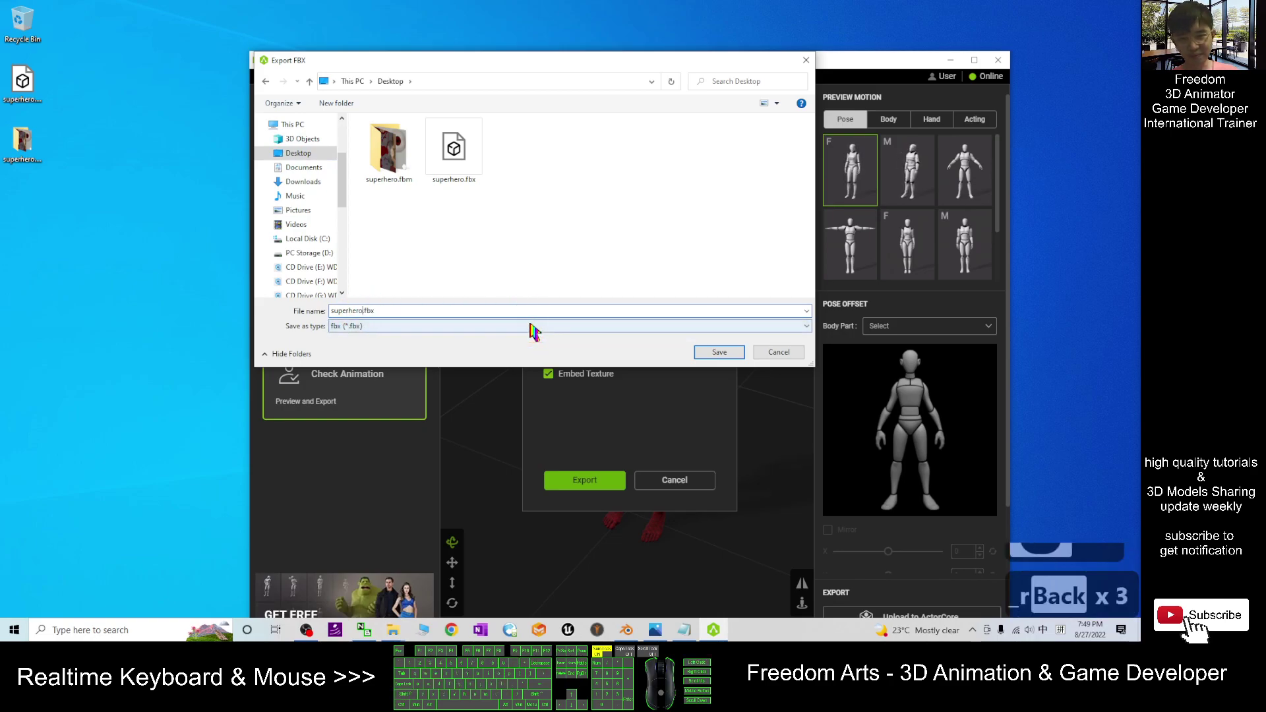
text(_irg)
key(BackSpace)
key(BackSpace)
key(BackSpace)
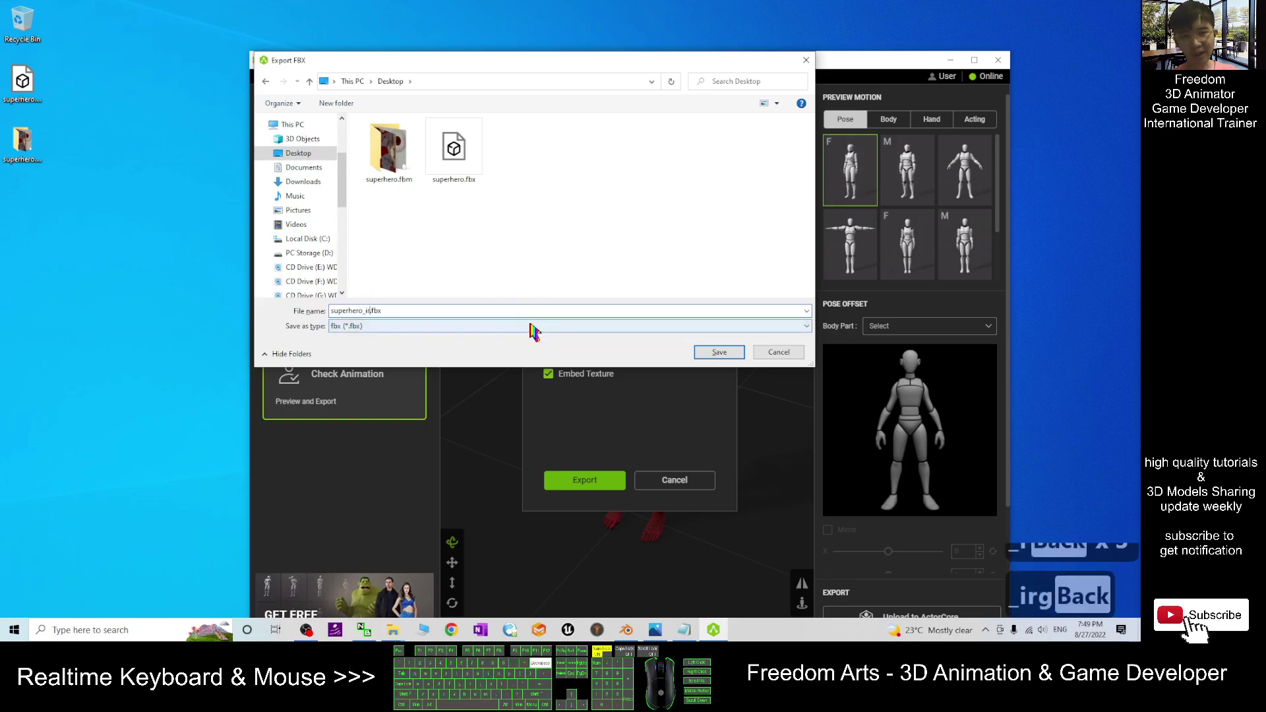
text(rigged)
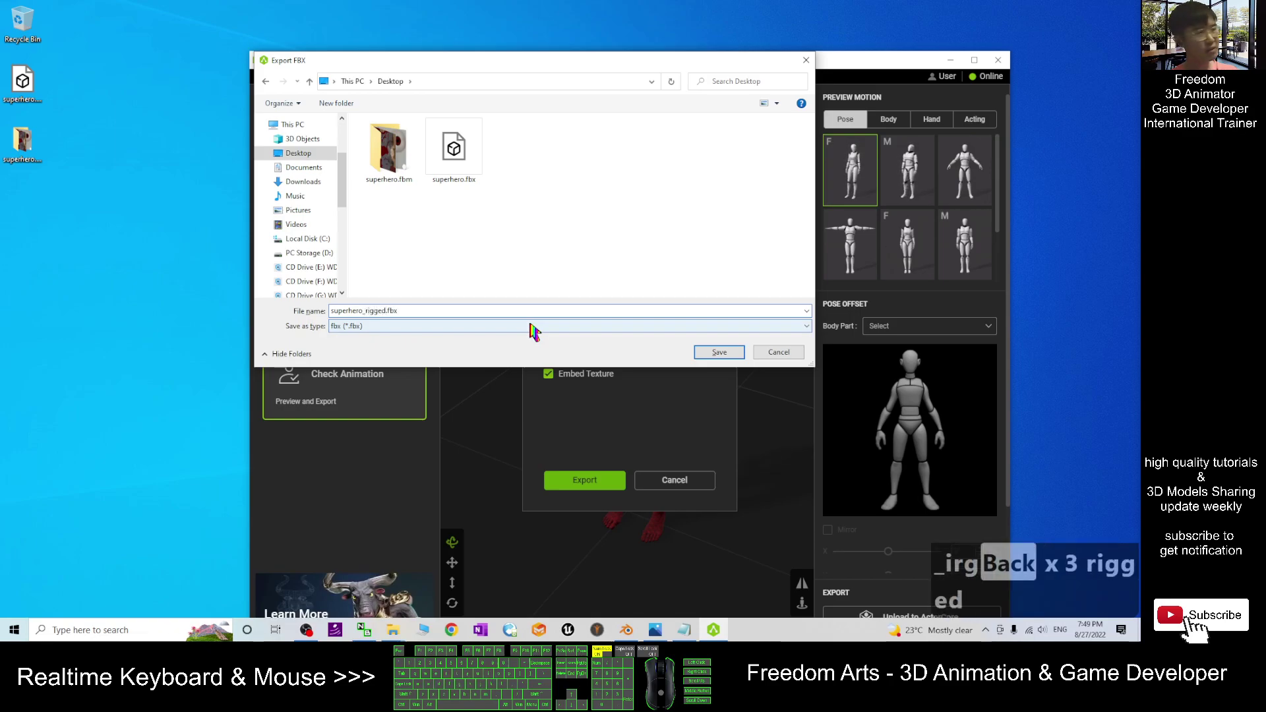
click(719, 353)
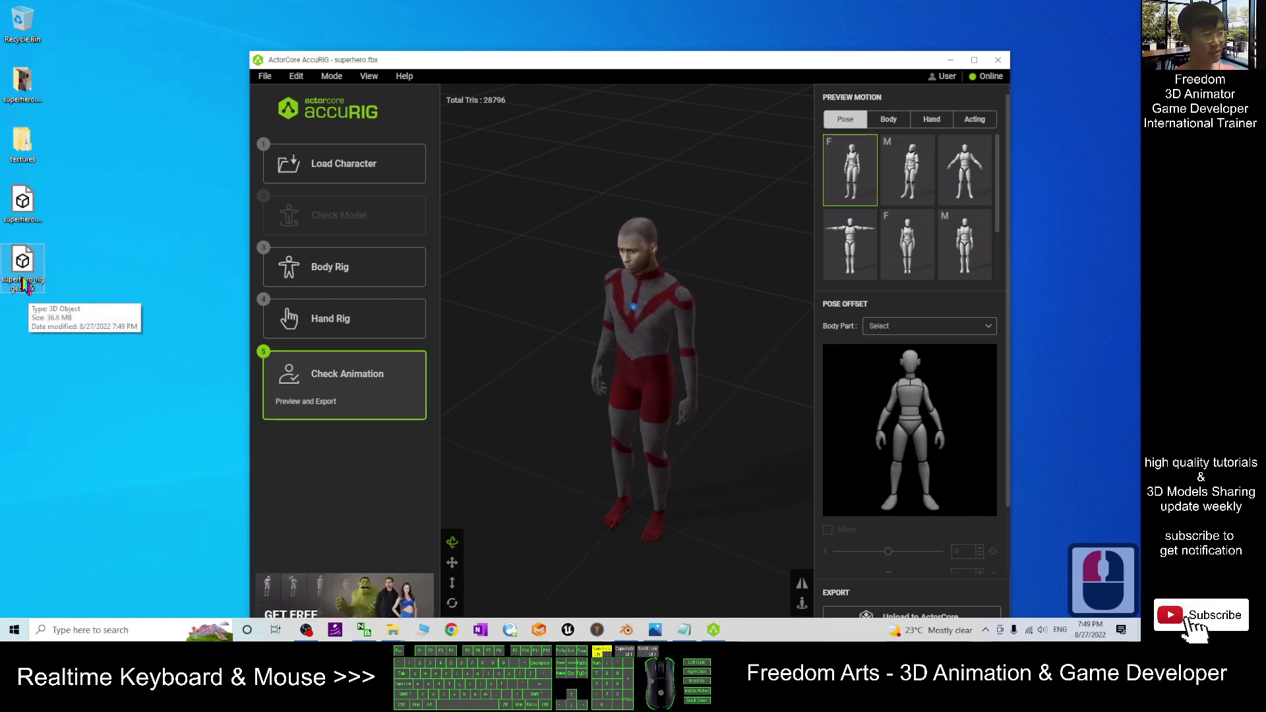
Switch to Blender, import superhero_rigged.fbx from the desktop, and view the character and its armature in the maximized window.
click(626, 629)
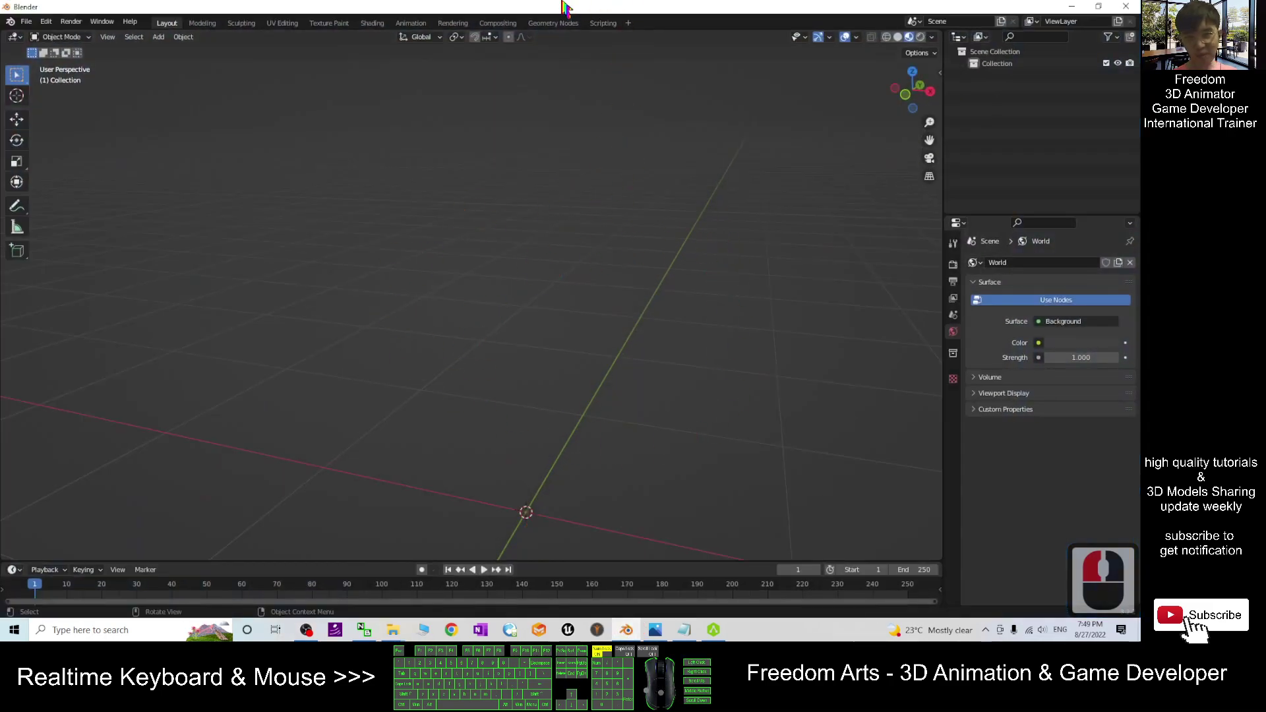
drag(602, 9, 678, 57)
click(252, 82)
click(311, 244)
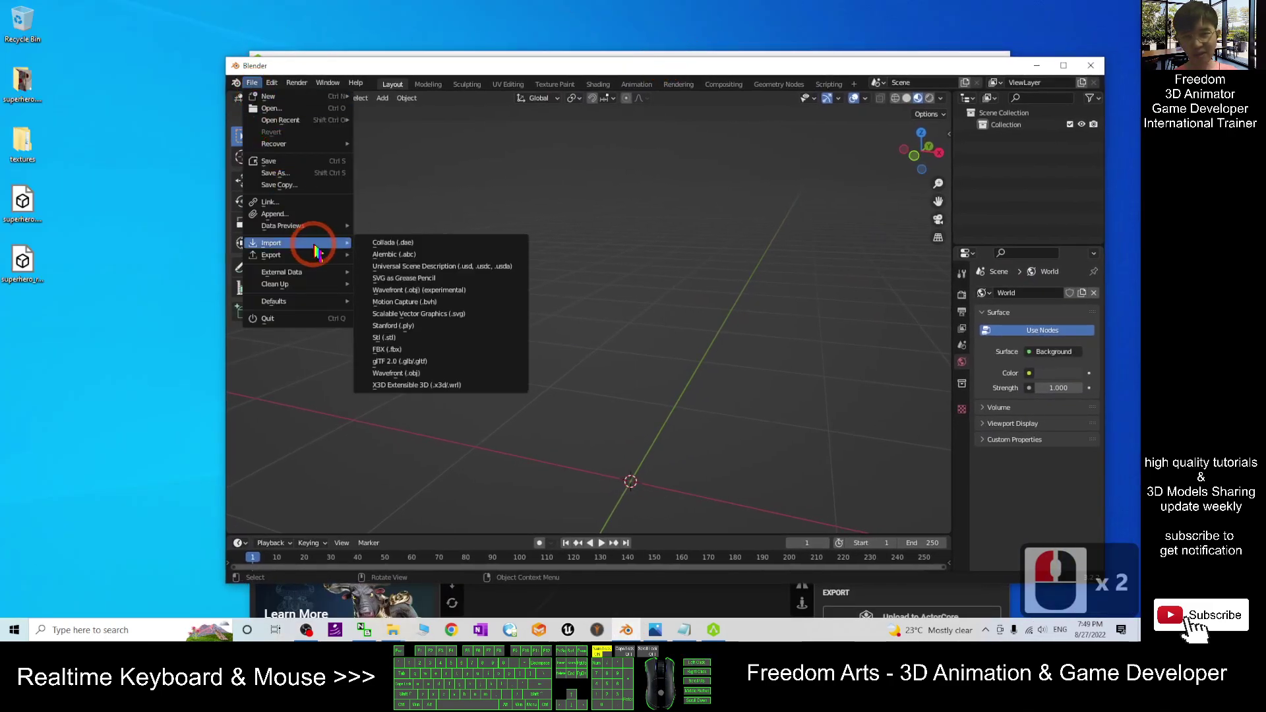
click(399, 348)
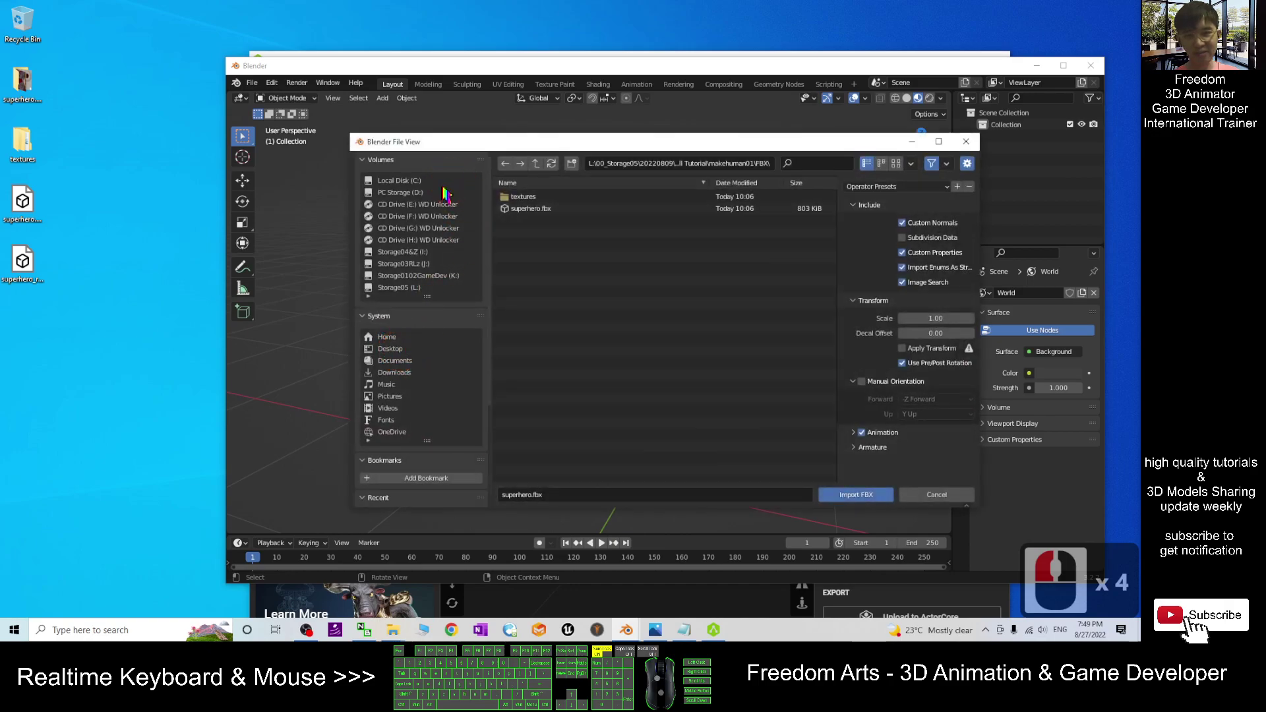
click(391, 349)
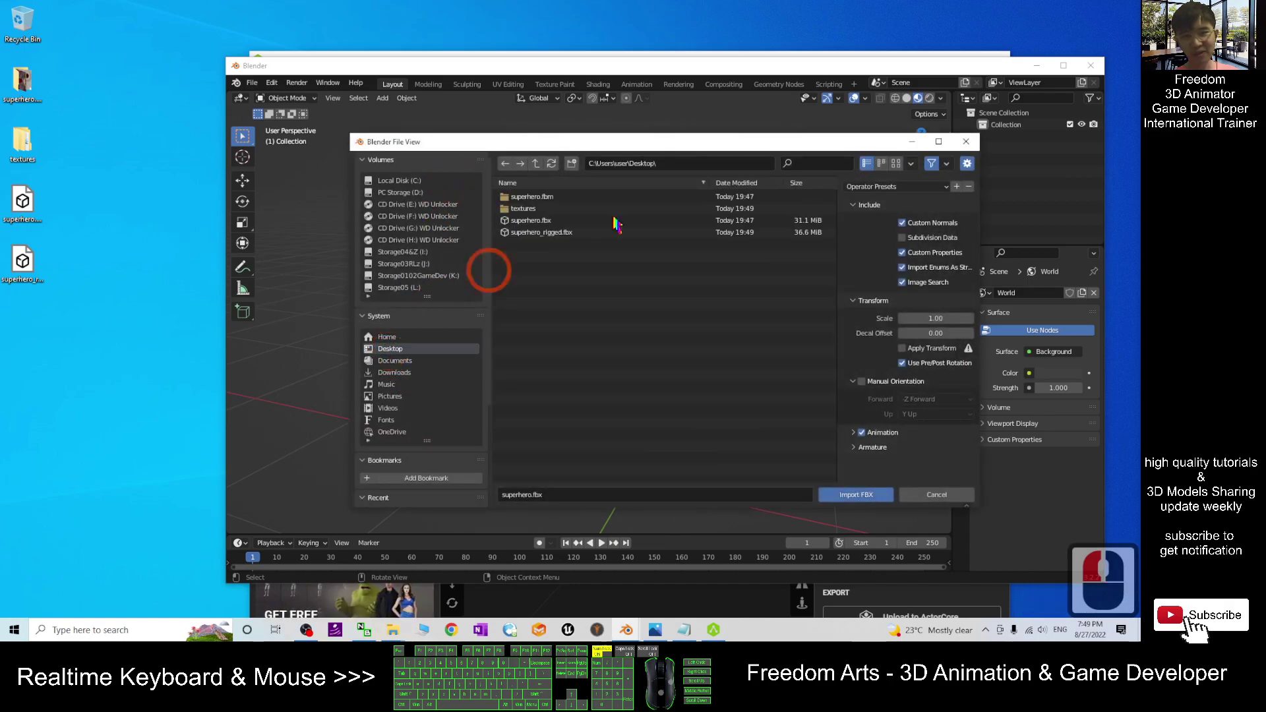
click(536, 234)
double_click(536, 234)
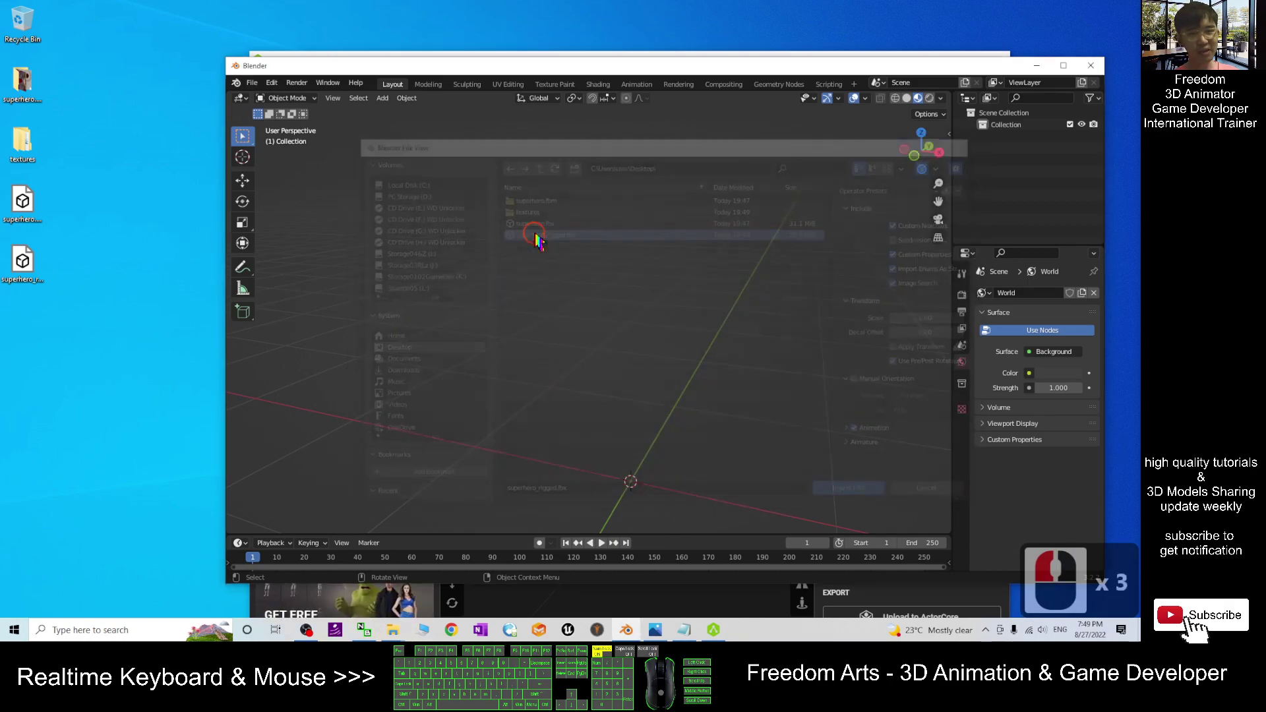
drag(668, 73, 613, 1)
scroll(710, 292, up, 2)
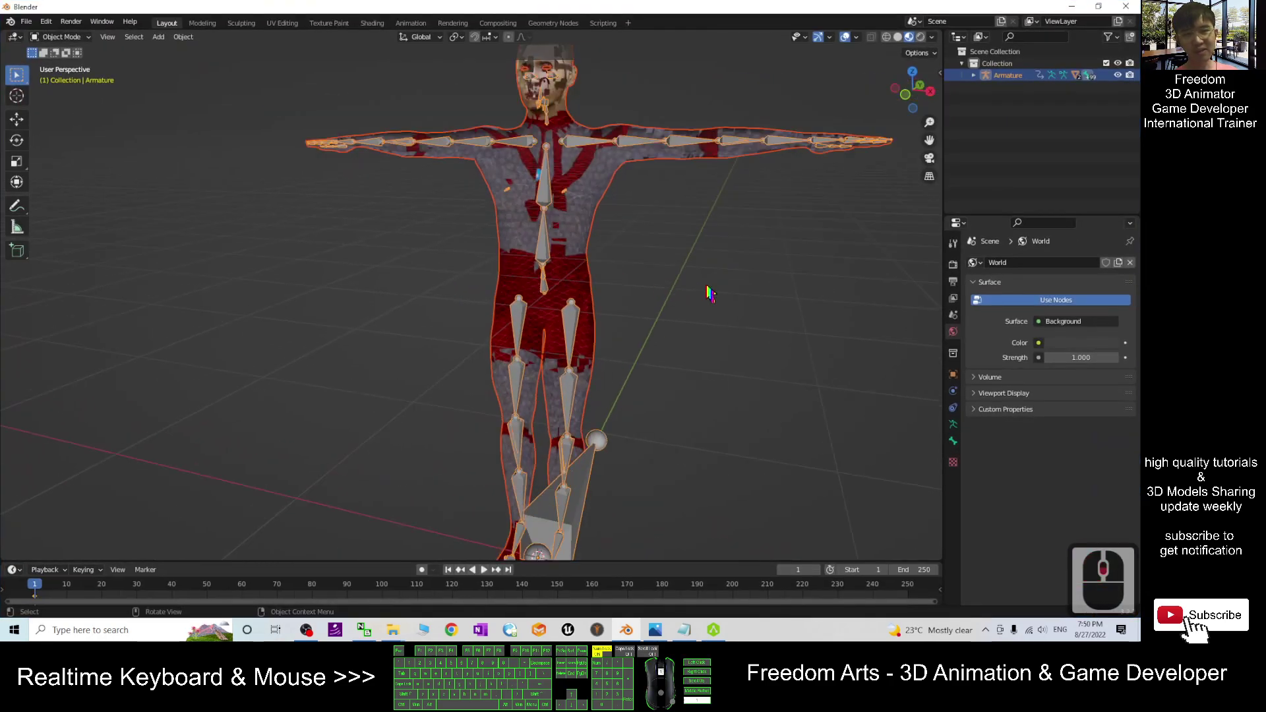
middle_drag(836, 340, 571, 267)
Select the superhero body mesh and set the Blend Mode of its superhero.001 material to Opaque.
click(564, 211)
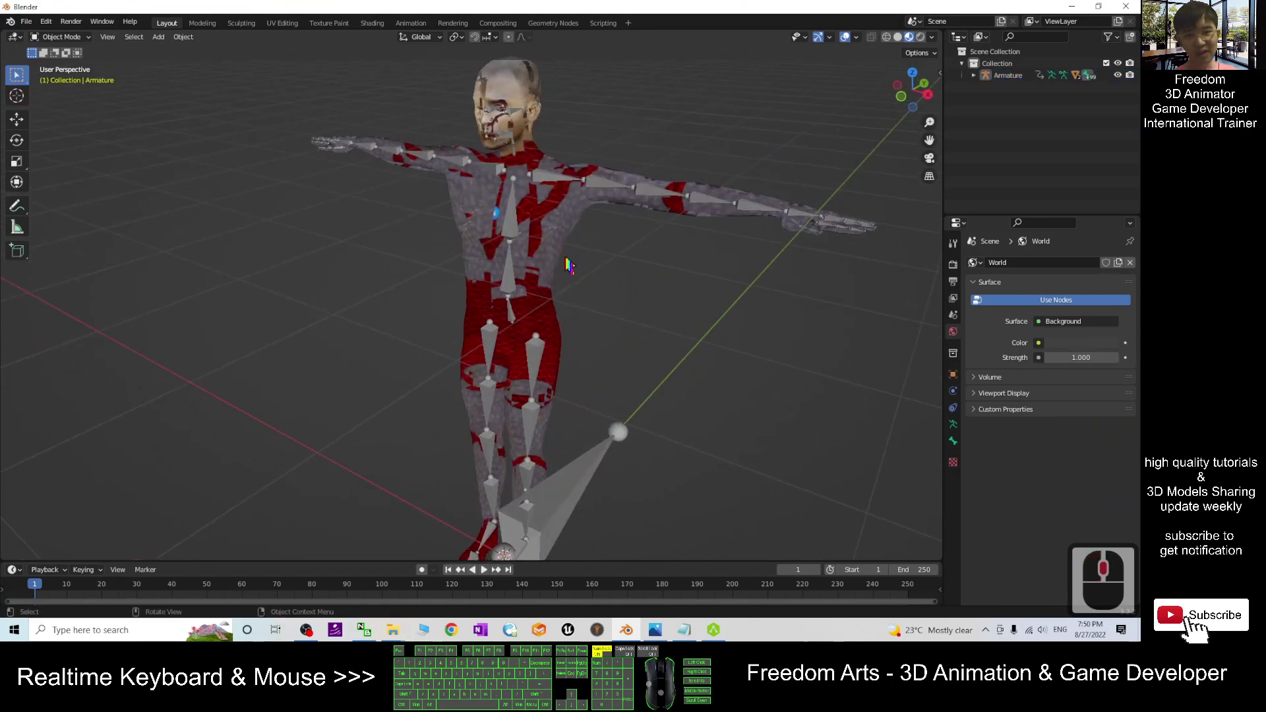
click(515, 241)
middle_drag(624, 331, 686, 309)
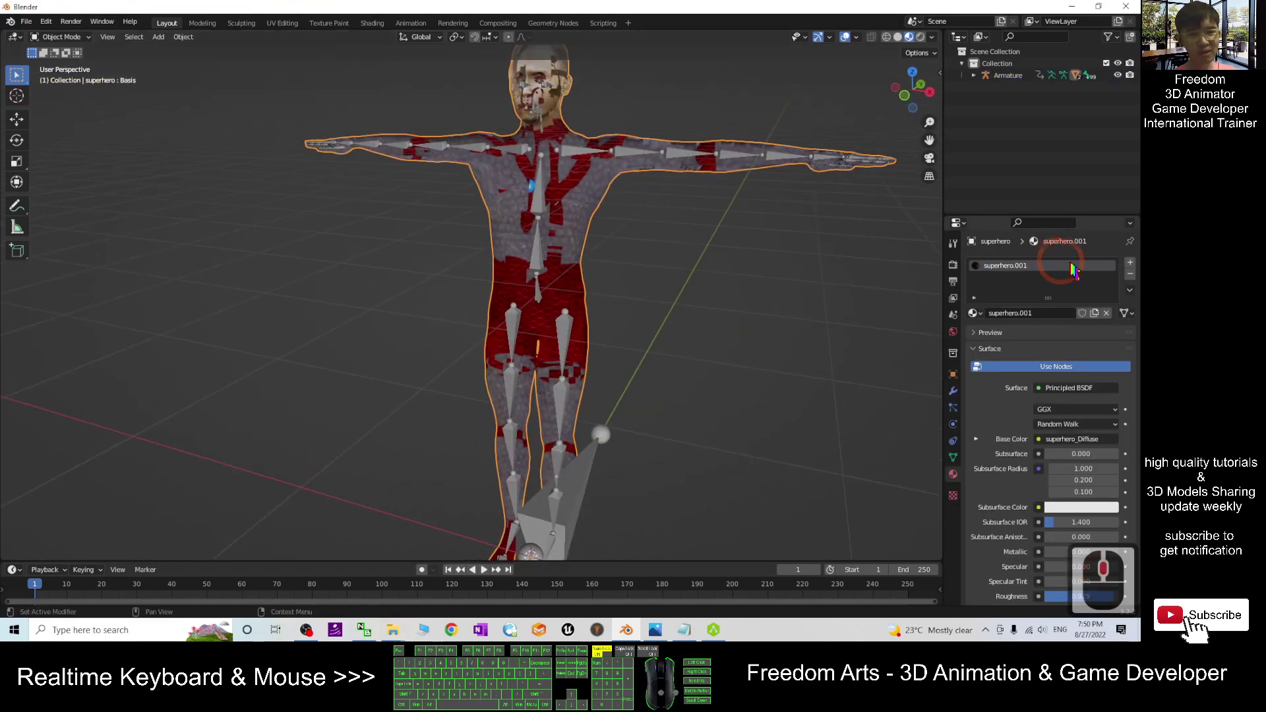
click(954, 476)
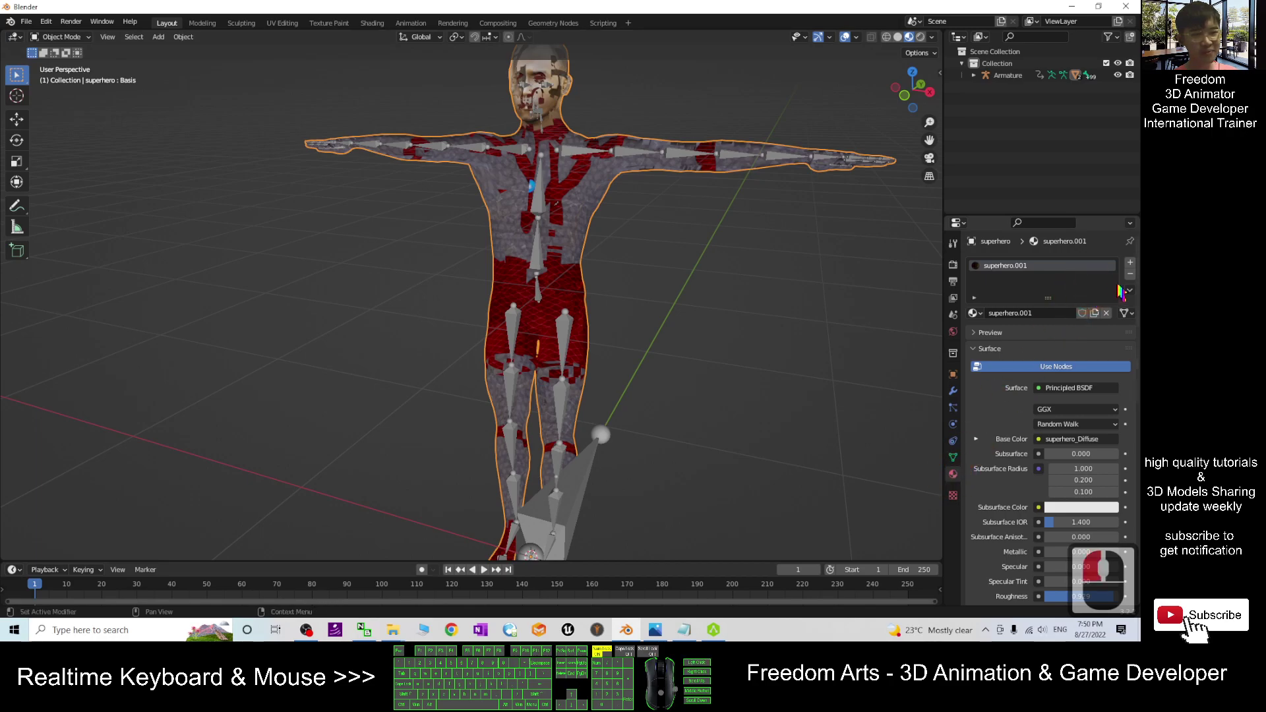
drag(1143, 313, 1136, 528)
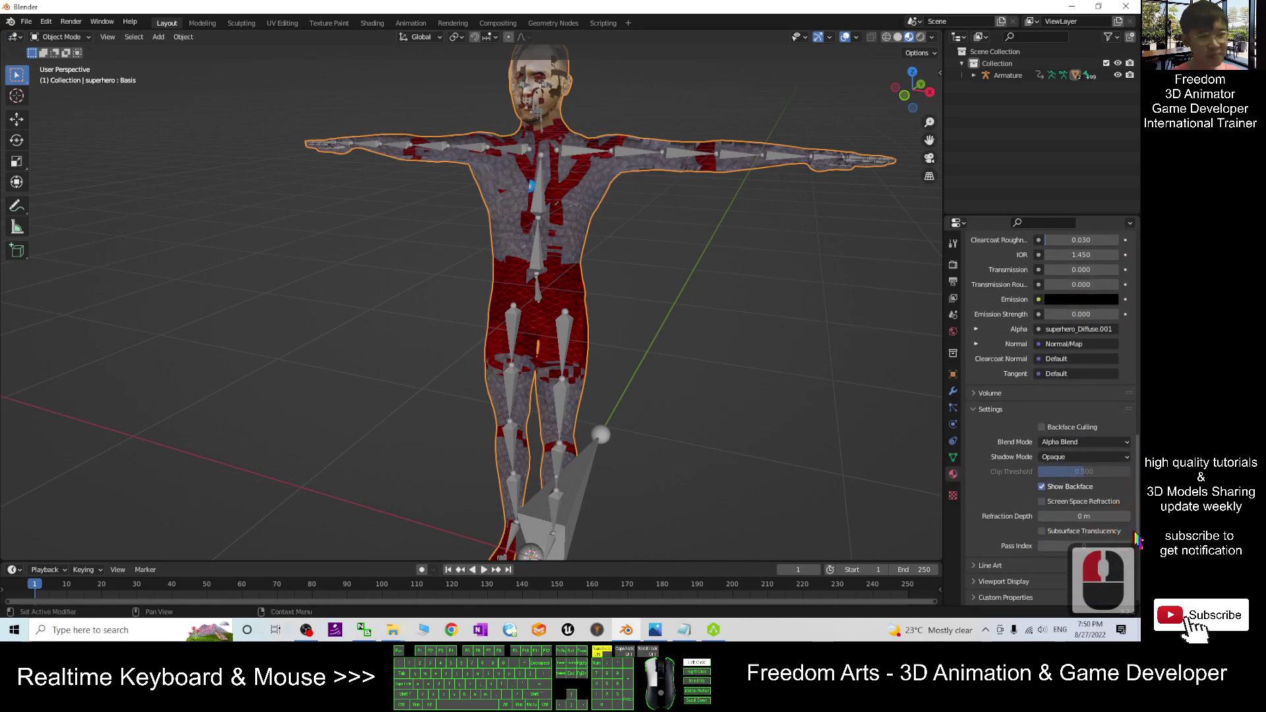
click(1052, 443)
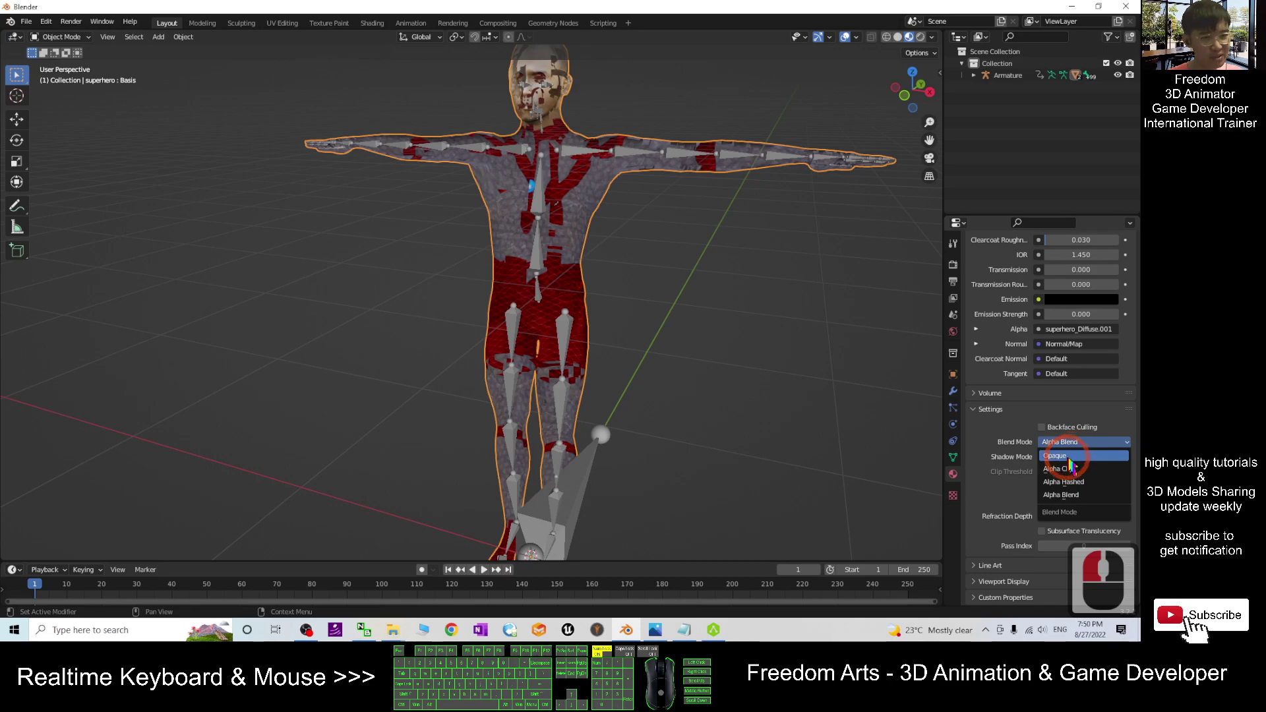
click(1063, 457)
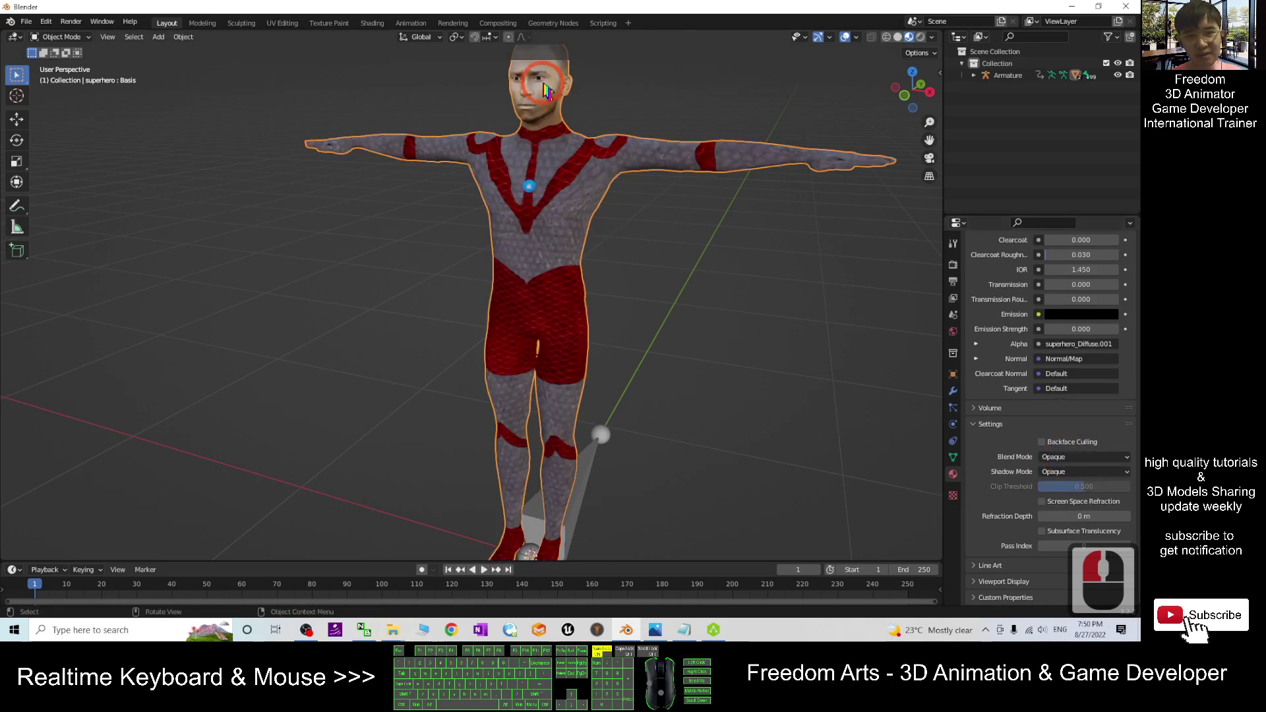
click(707, 269)
scroll(712, 268, up, 3)
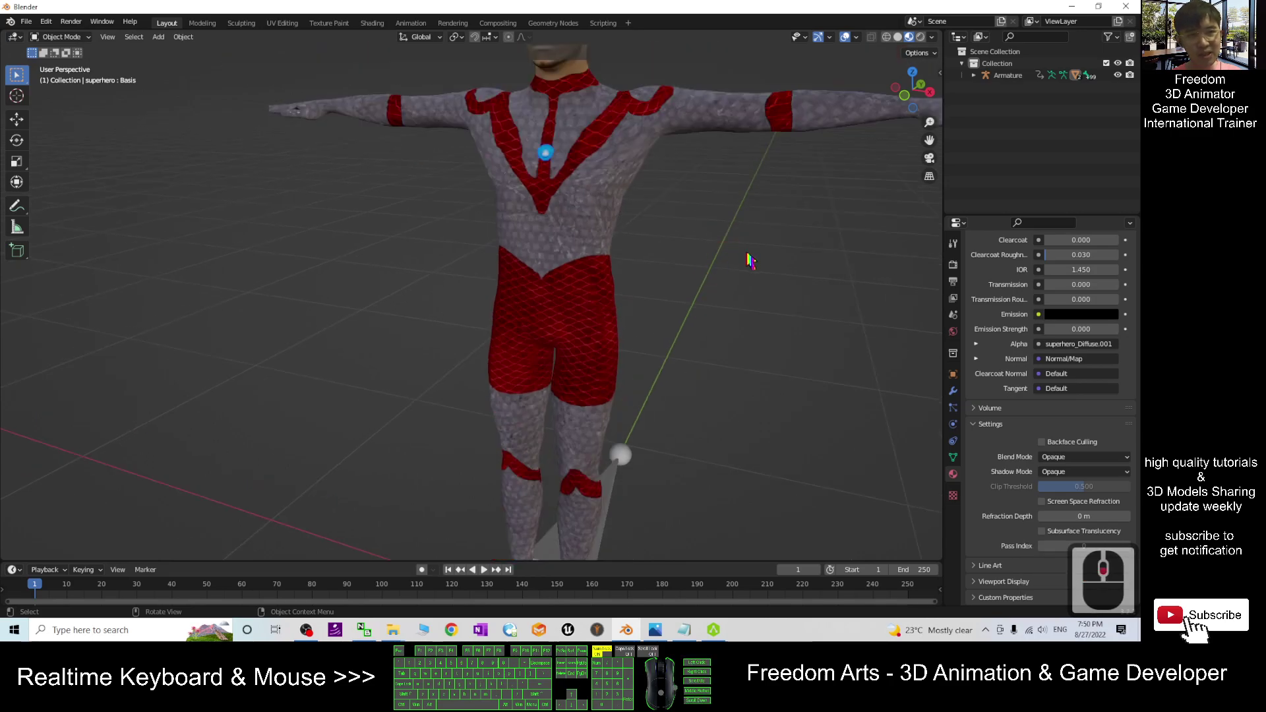
scroll(749, 219, down, 3)
Expand the armature's hierarchy and select the high_poly mesh to check its material settings.
shift+click(974, 75)
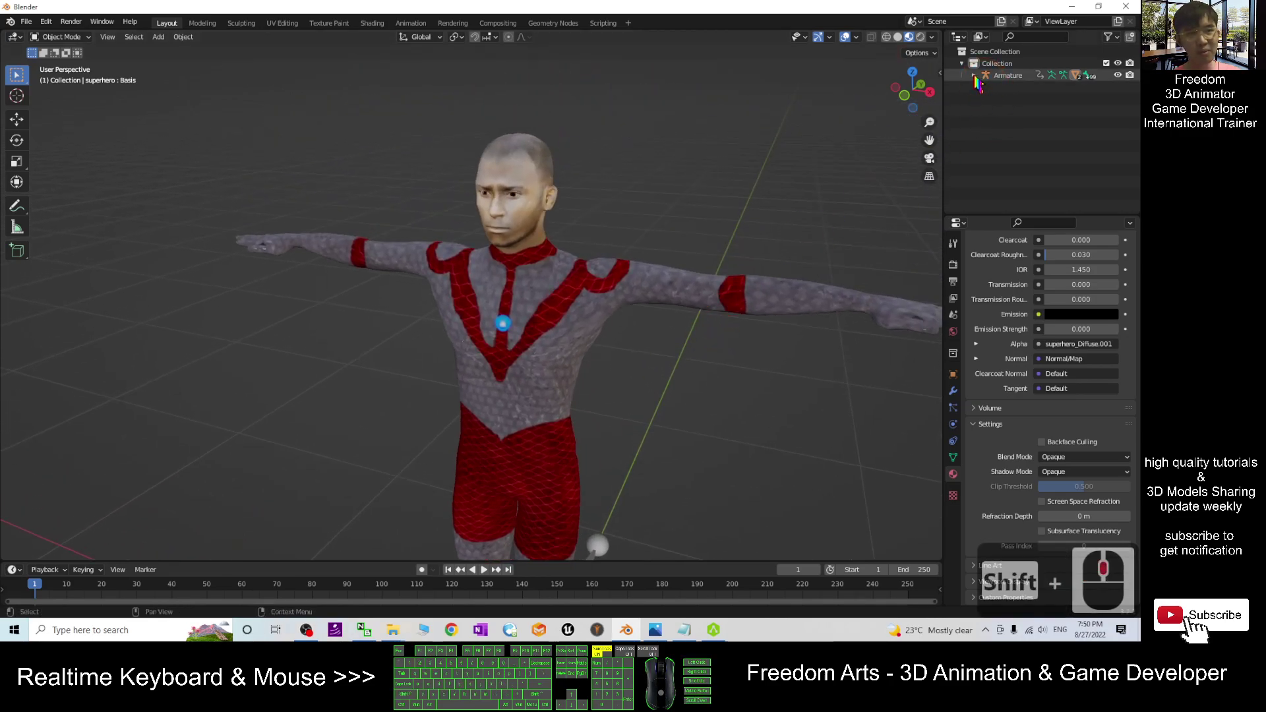
click(1019, 123)
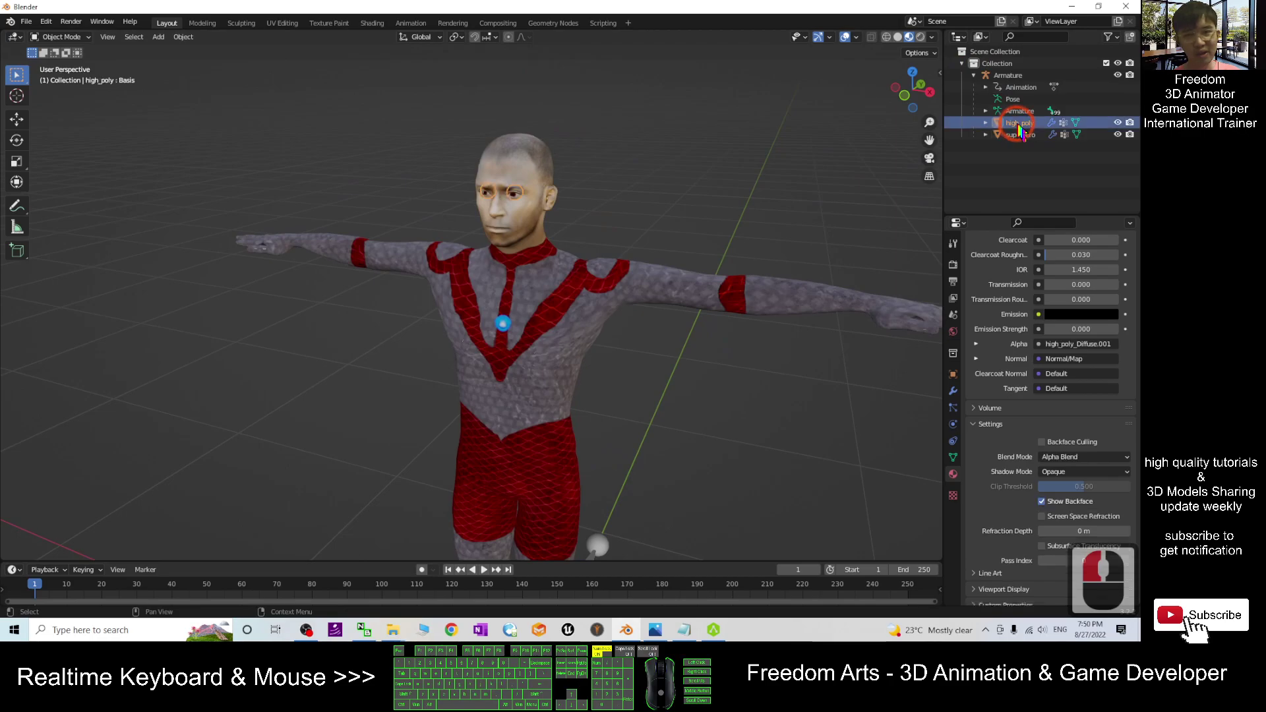
click(759, 288)
scroll(732, 363, down, 2)
shift+middle_drag(699, 413, 571, 443)
Select the armature and enable In Front in its viewport display settings so the bones draw over the mesh.
click(511, 473)
middle_drag(602, 339, 943, 454)
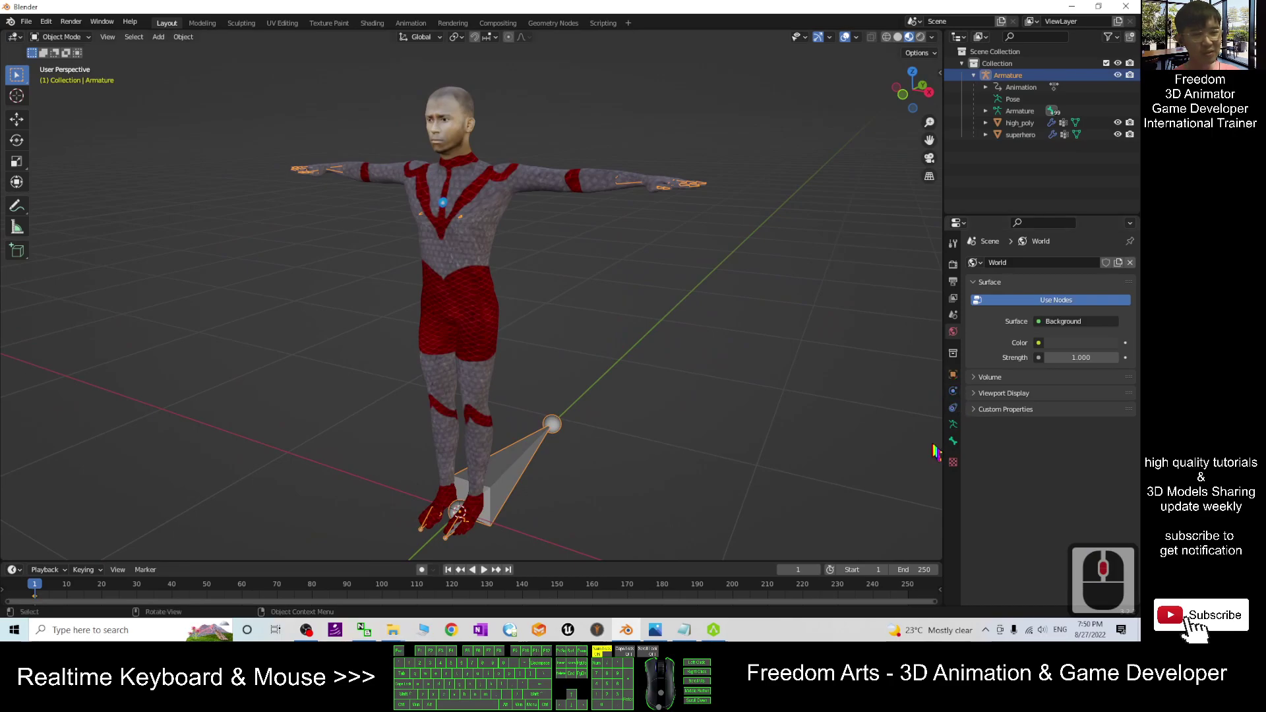
click(953, 425)
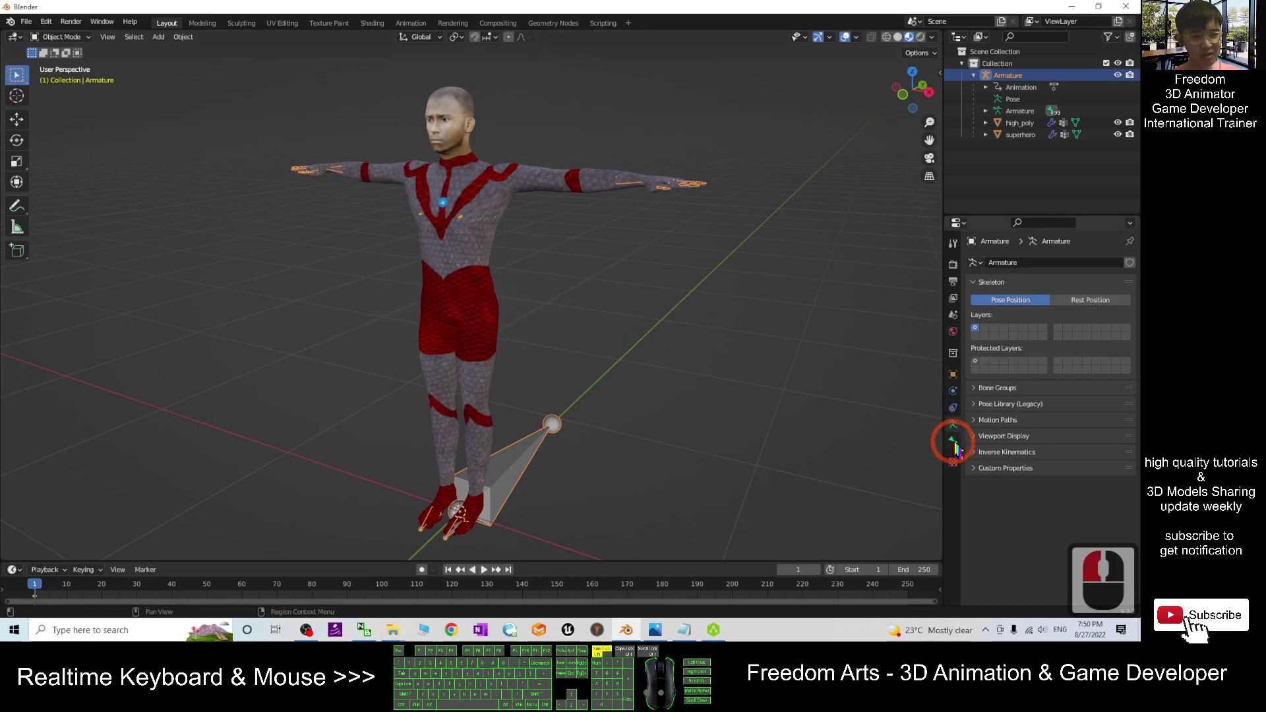
click(953, 441)
click(953, 424)
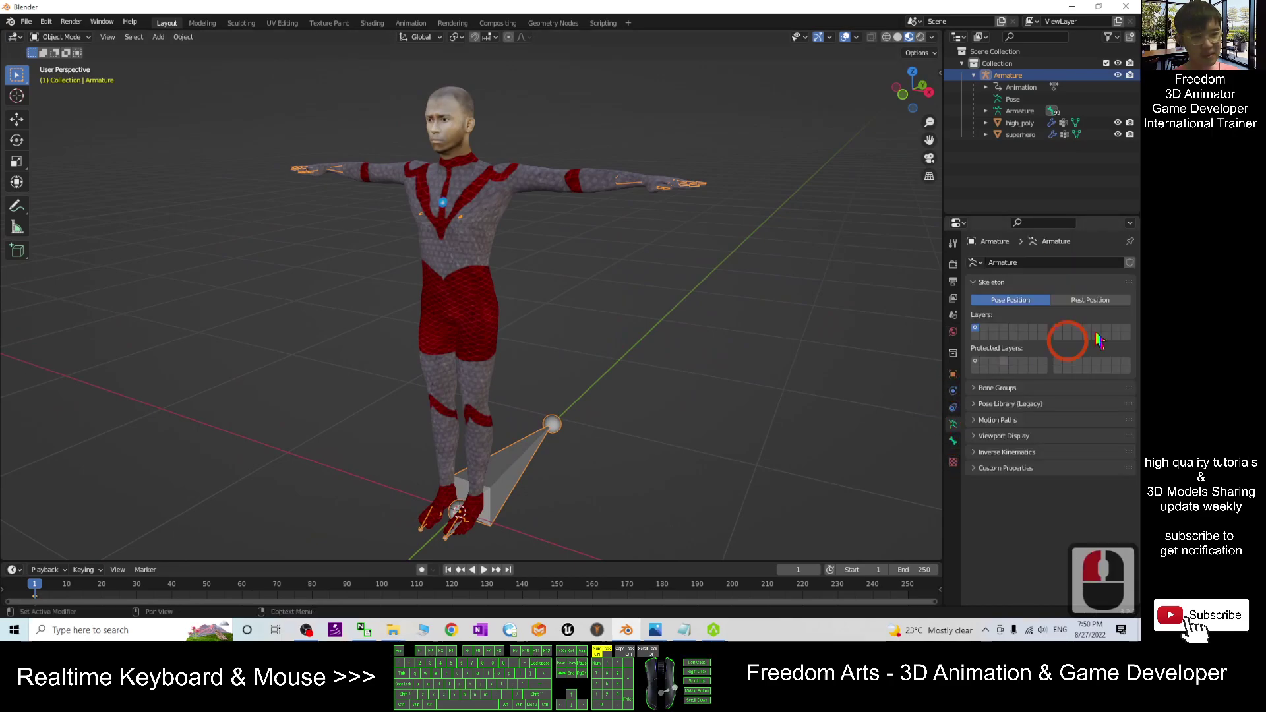
click(977, 438)
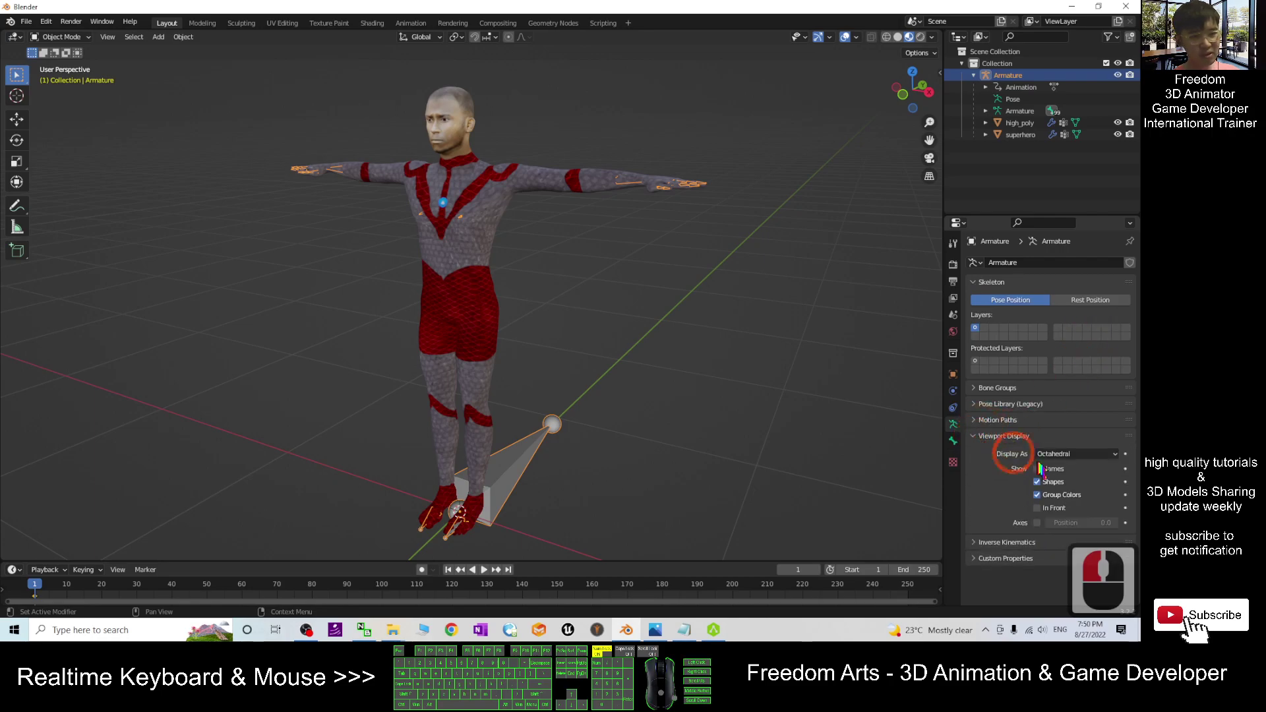
click(1037, 507)
click(785, 414)
middle_drag(785, 414, 650, 341)
click(635, 448)
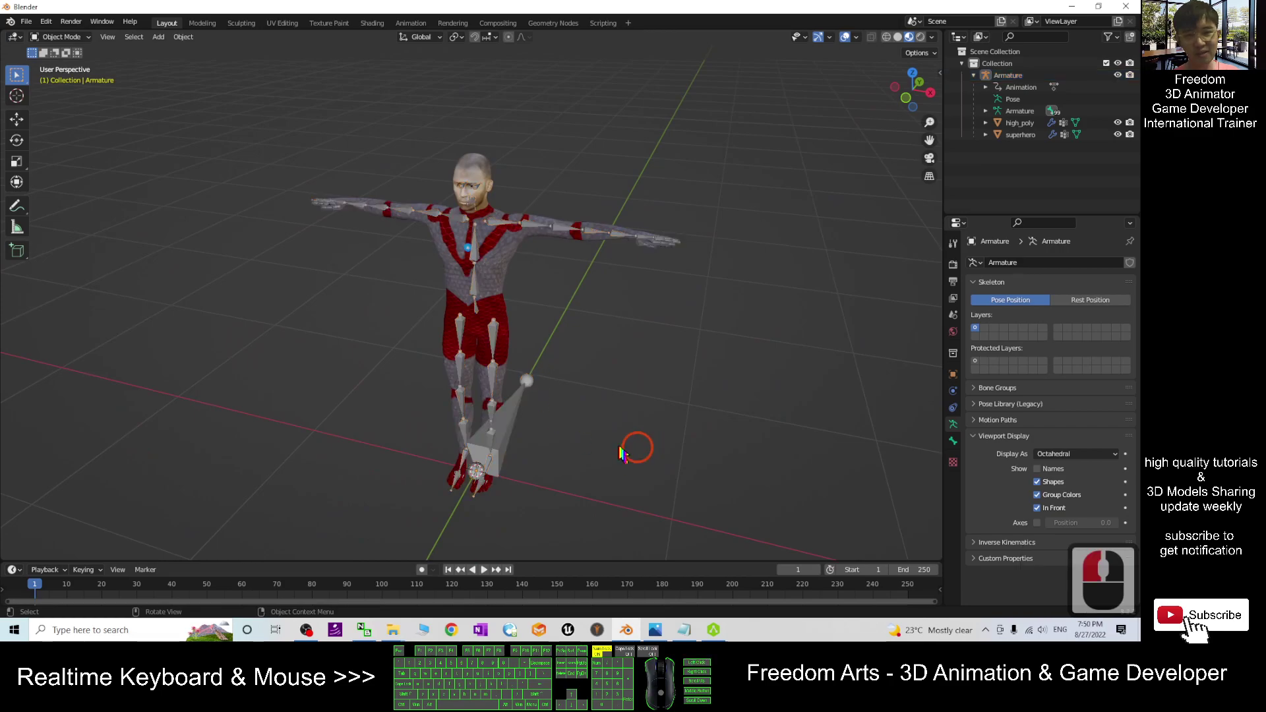
Select the armature again and switch it from Object Mode to Pose Mode.
click(501, 429)
scroll(698, 374, up, 3)
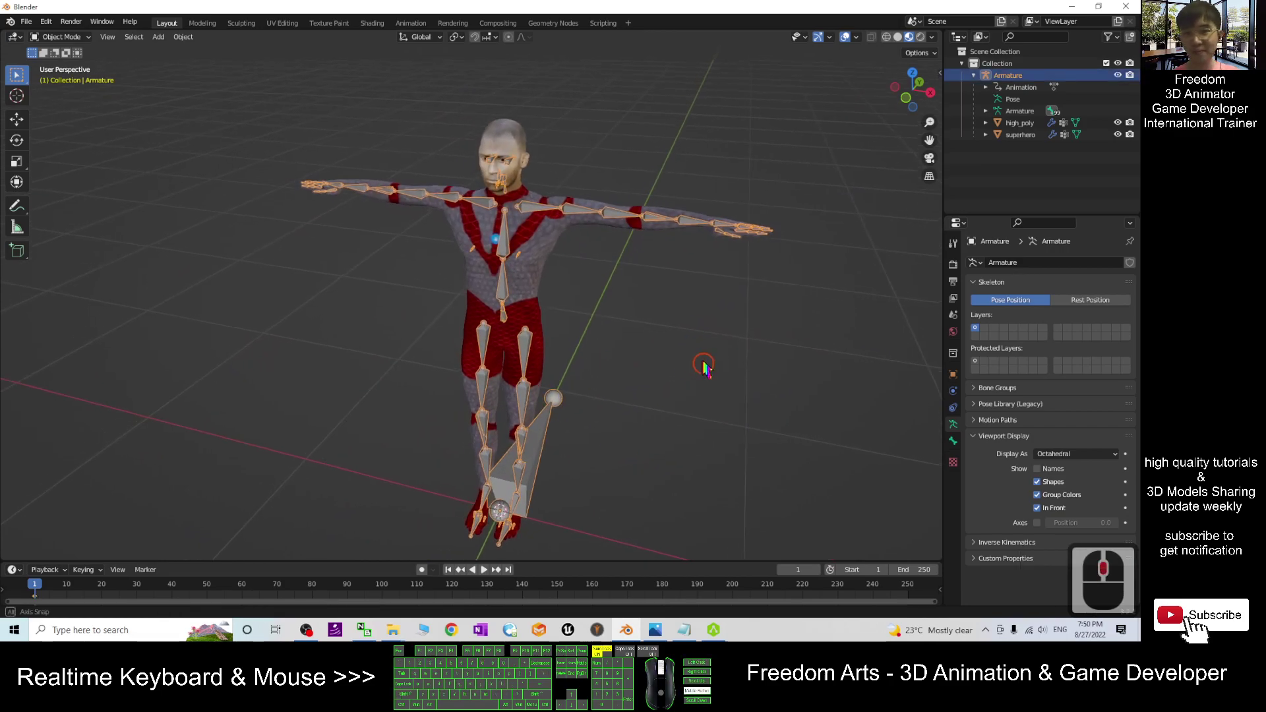
middle_drag(704, 367, 687, 348)
click(62, 36)
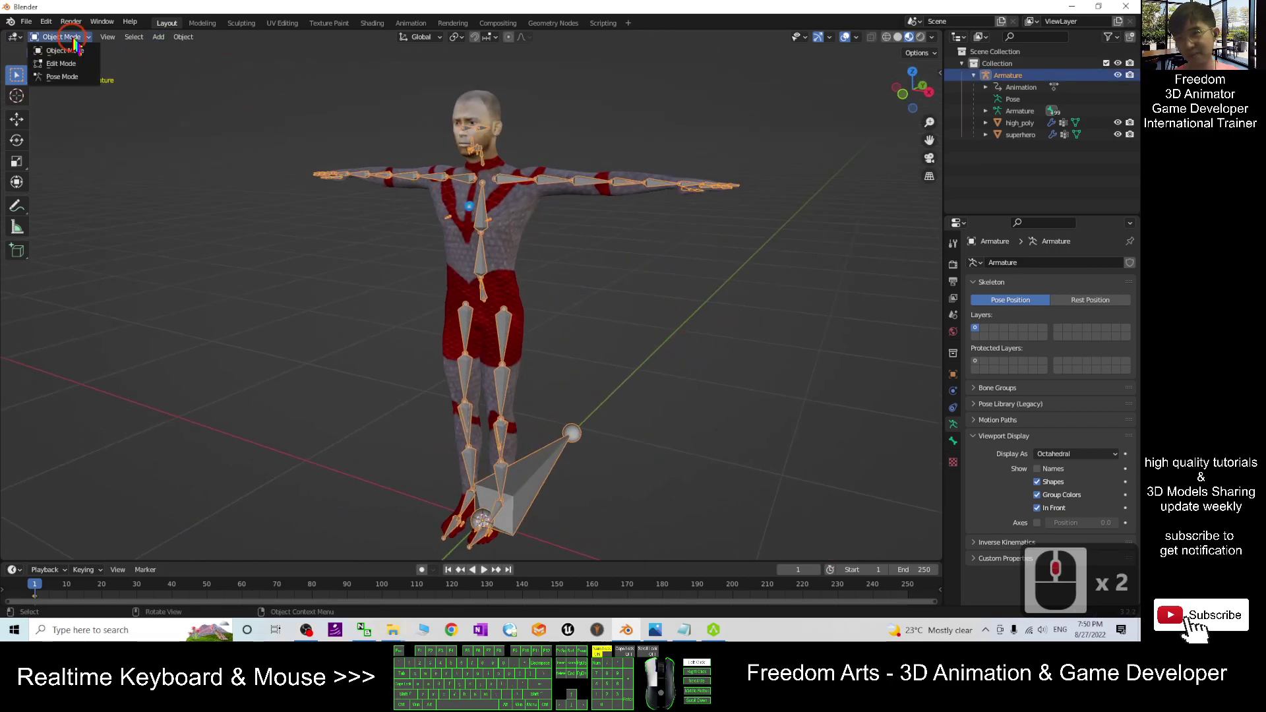
click(58, 71)
Test the rig by rotating the CC_Base_L_Upperarm bone down toward the body, and undo the rotation.
click(540, 138)
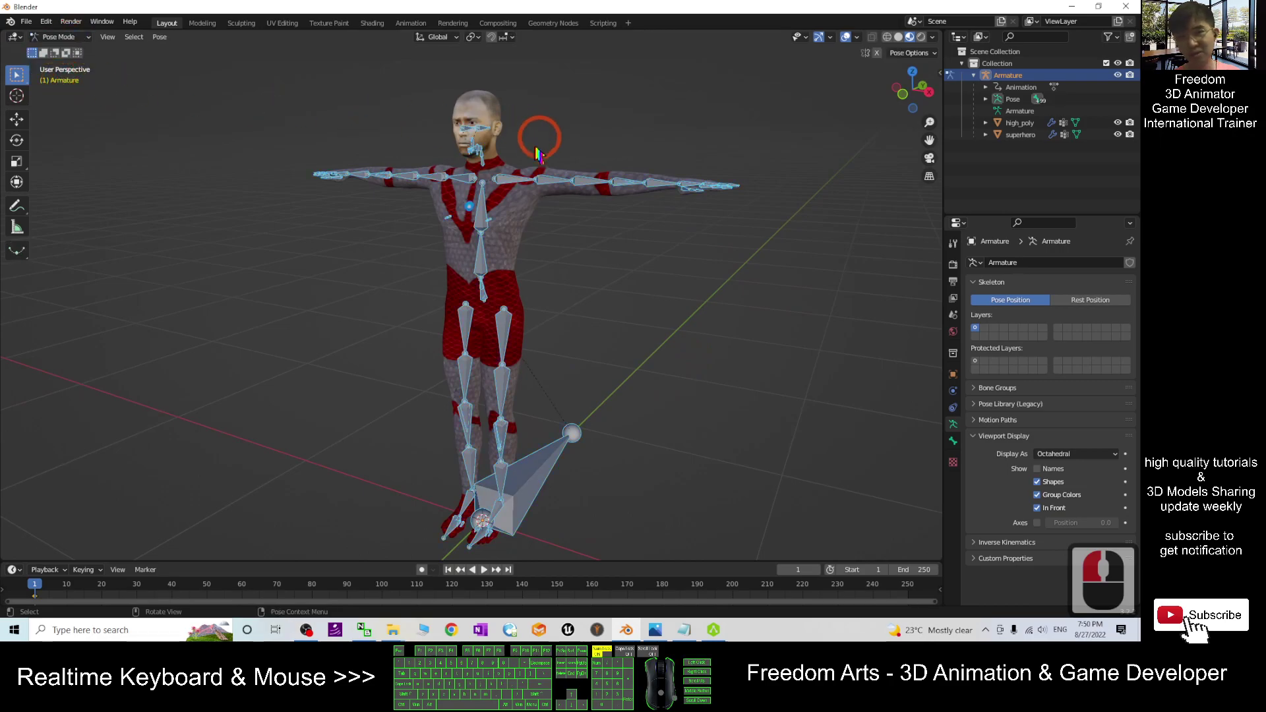
click(549, 185)
key(e)
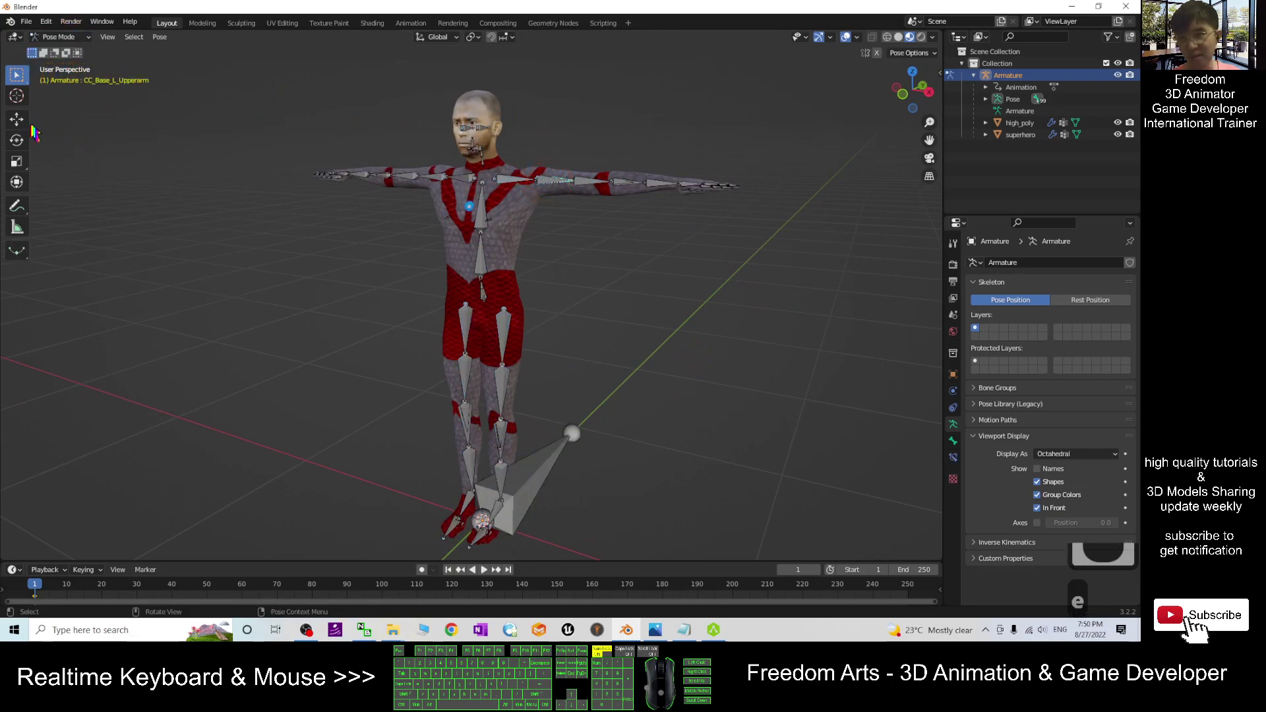
click(18, 141)
drag(570, 155, 554, 250)
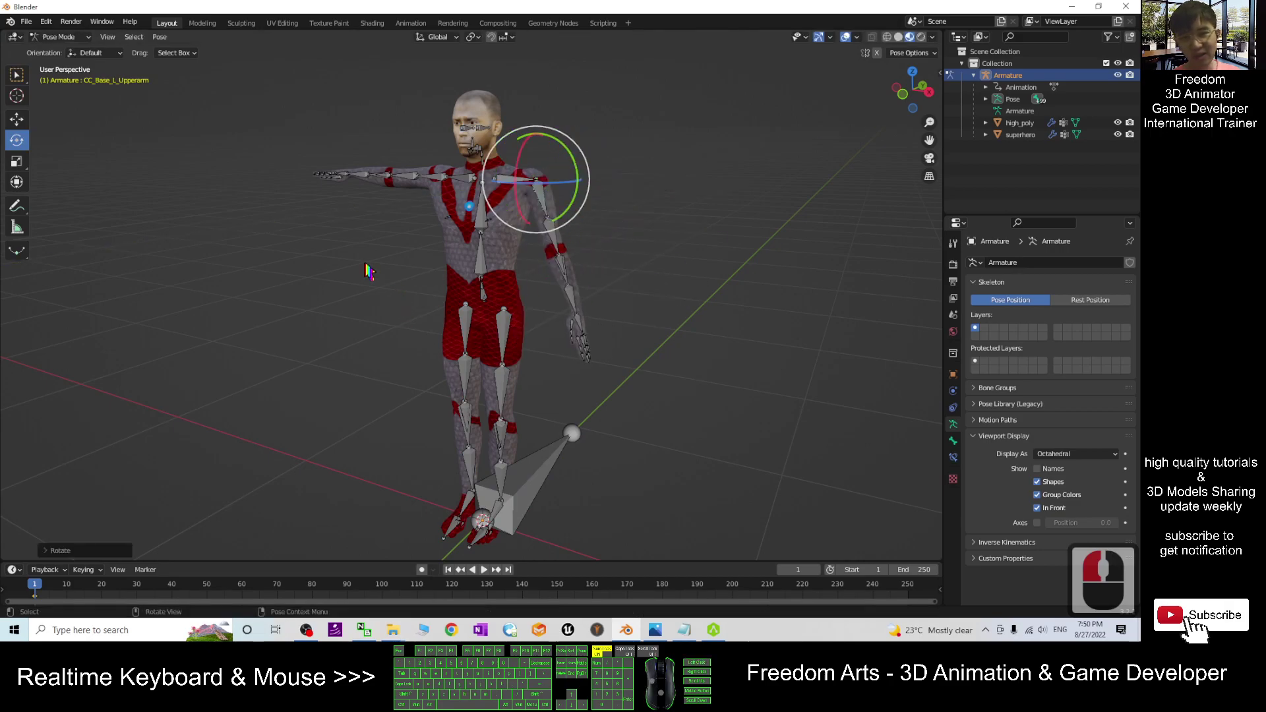
middle_drag(369, 271, 544, 165)
scroll(542, 159, up, 3)
shift+middle_drag(777, 254, 733, 304)
key(ctrl+z)
key(ctrl+z)
Rotate the CC_Base_NeckTwist02 bone to turn the character's head.
click(439, 218)
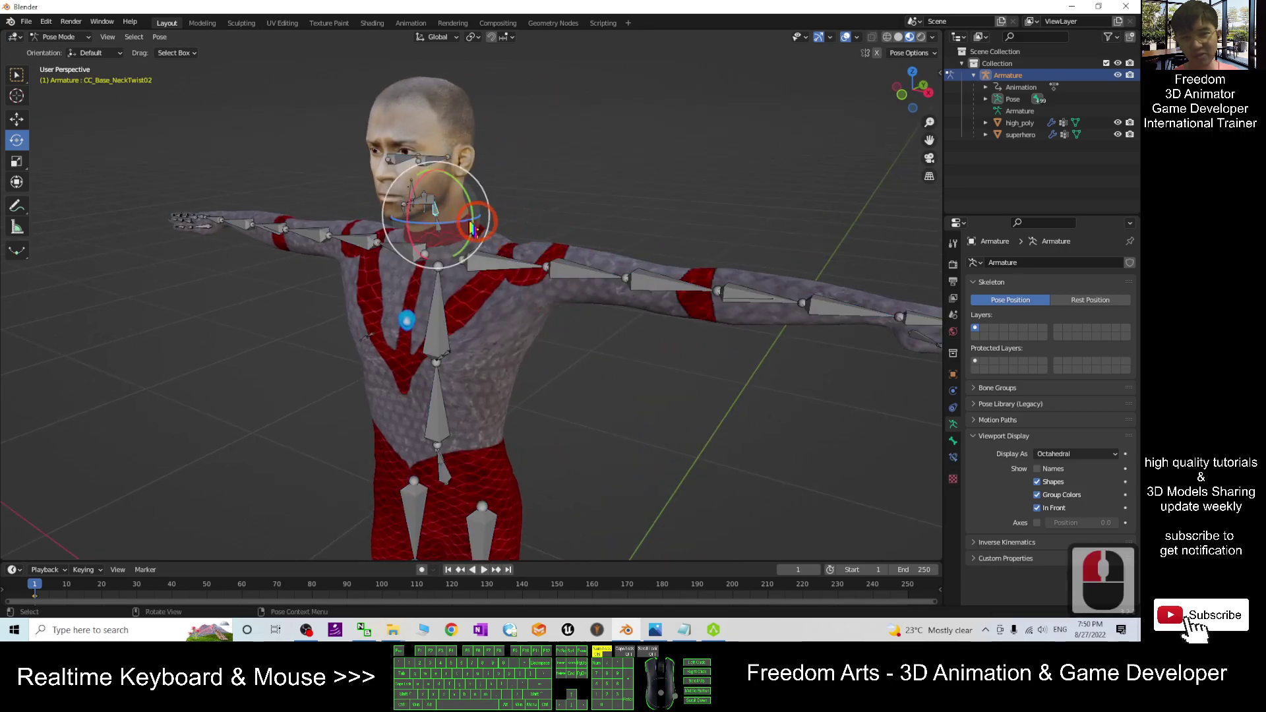
drag(439, 218, 459, 220)
scroll(612, 298, down, 3)
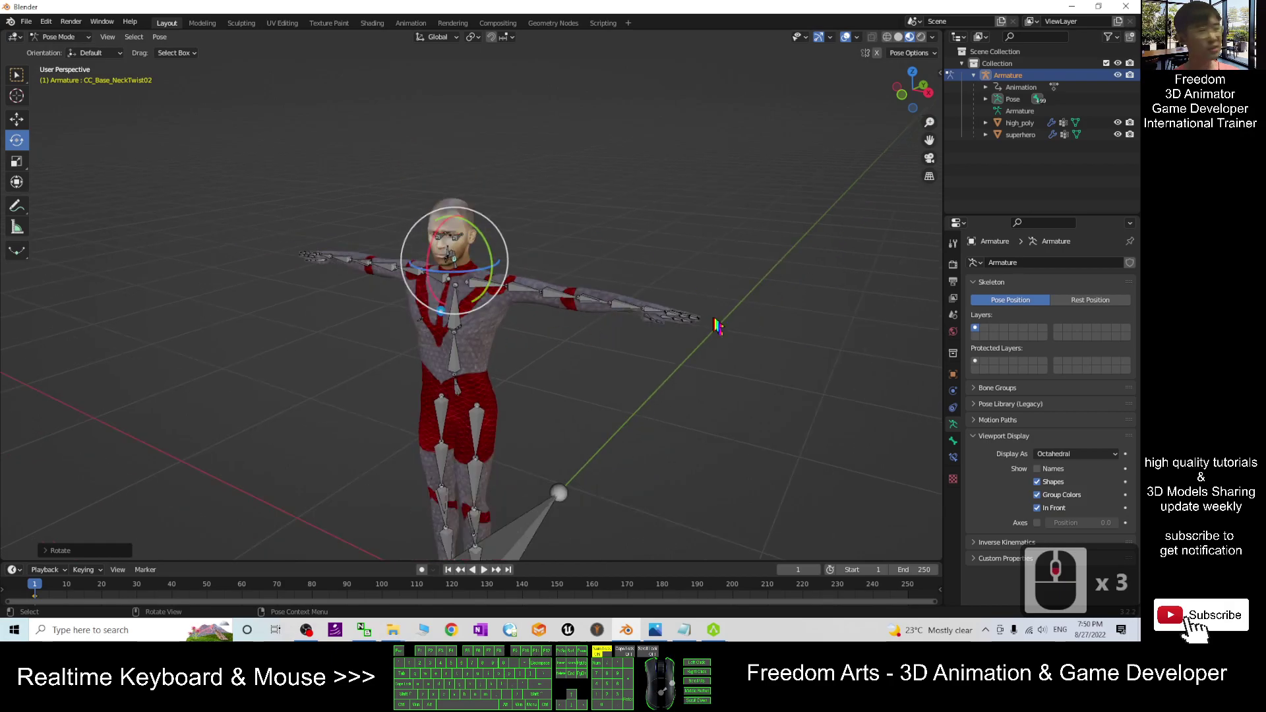
middle_drag(613, 382, 726, 525)
Switch to AccuRIG to review the character in its maximized window, and return to Blender.
click(713, 630)
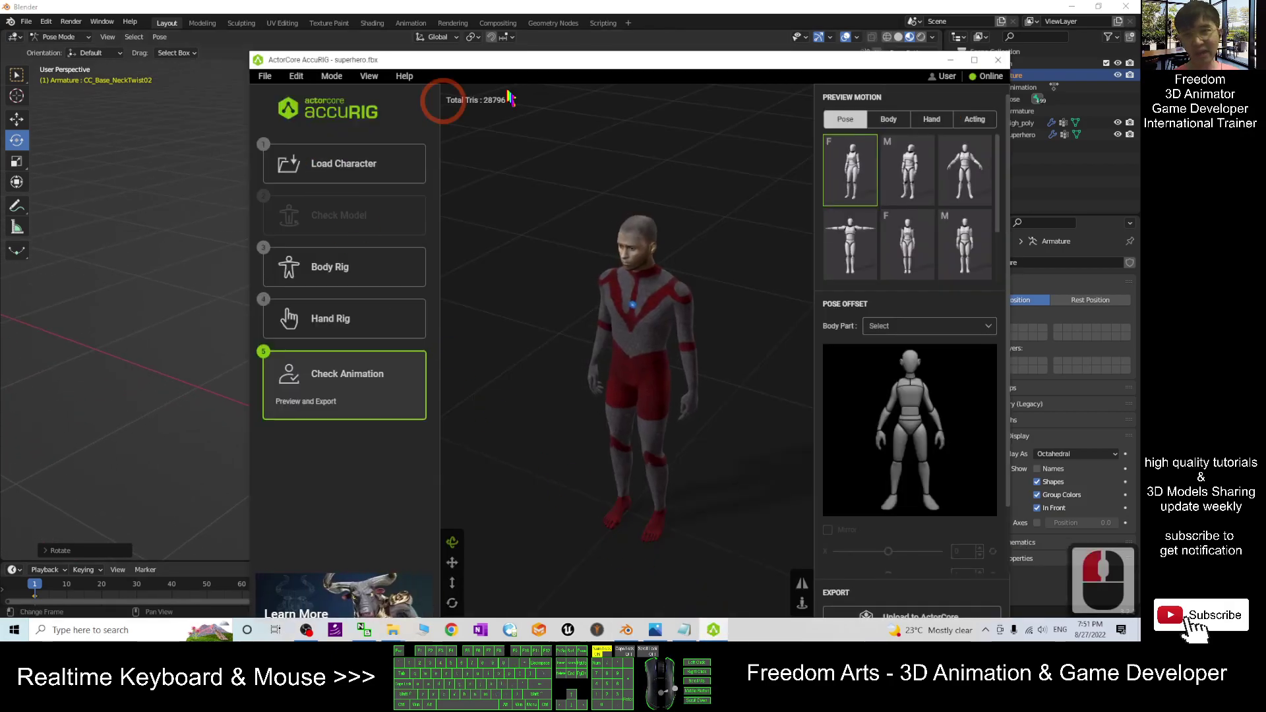
drag(493, 59, 452, 3)
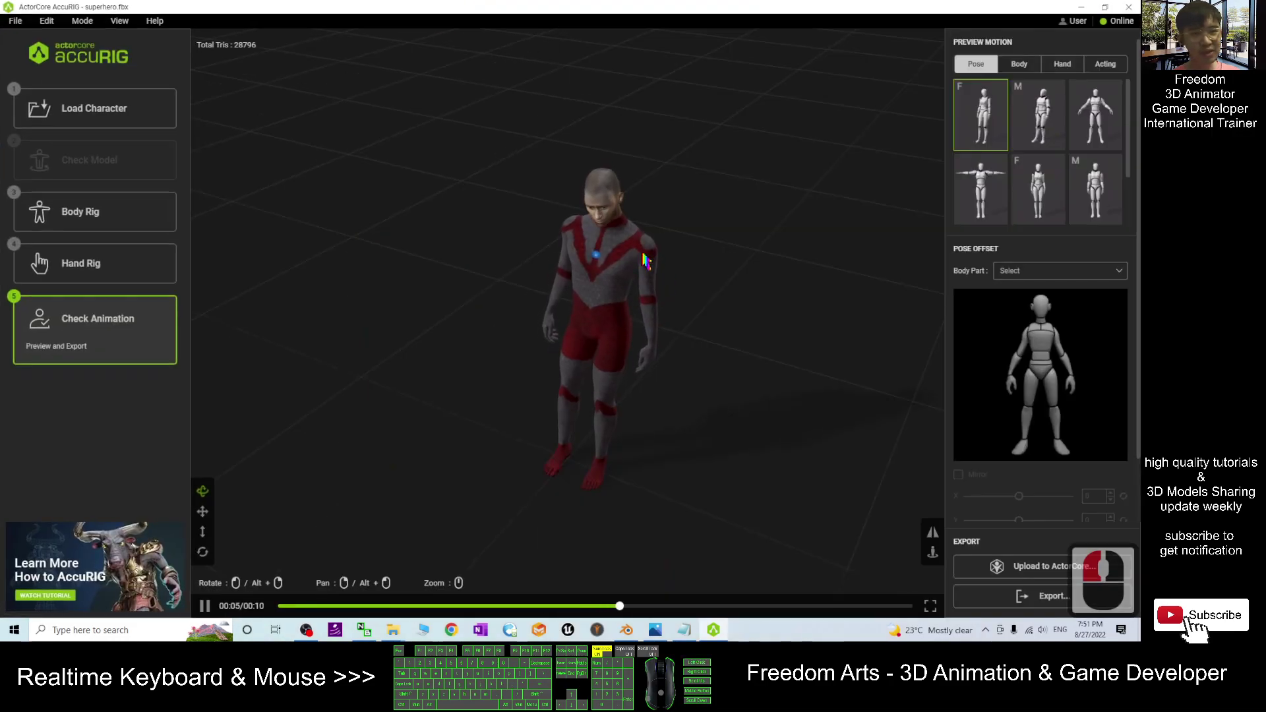
click(1098, 8)
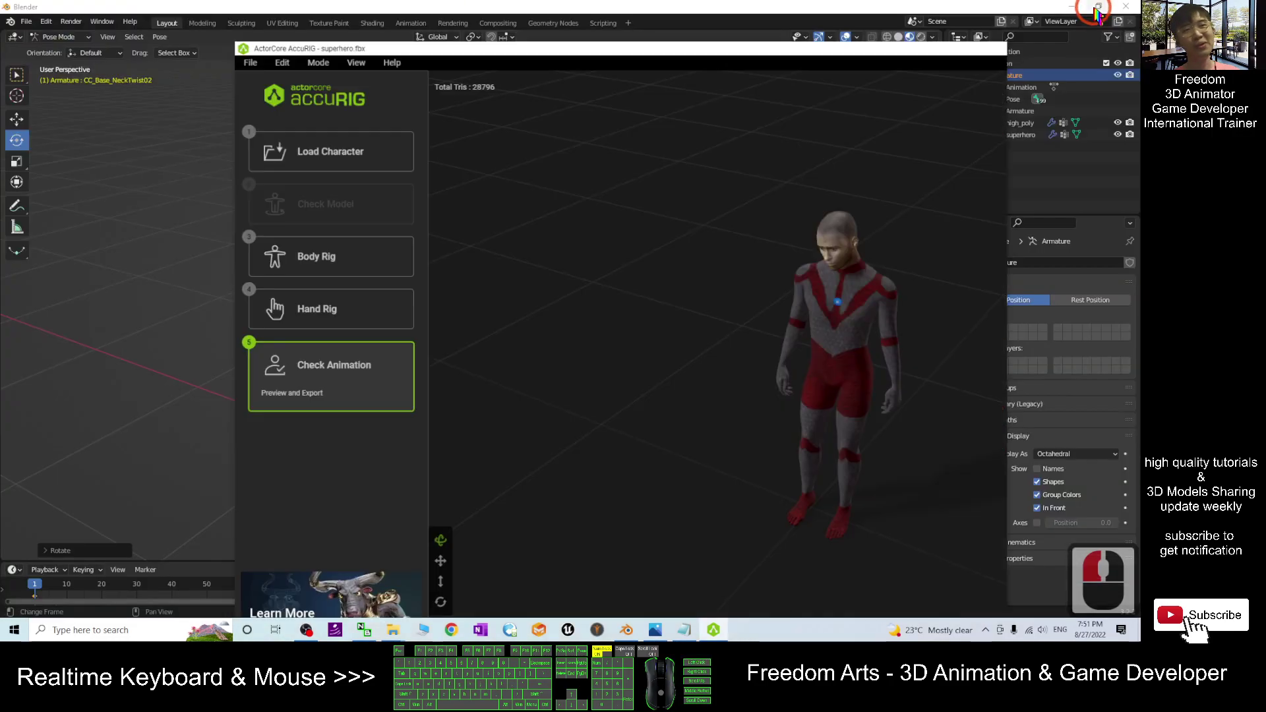
click(646, 6)
middle_drag(707, 398, 686, 365)
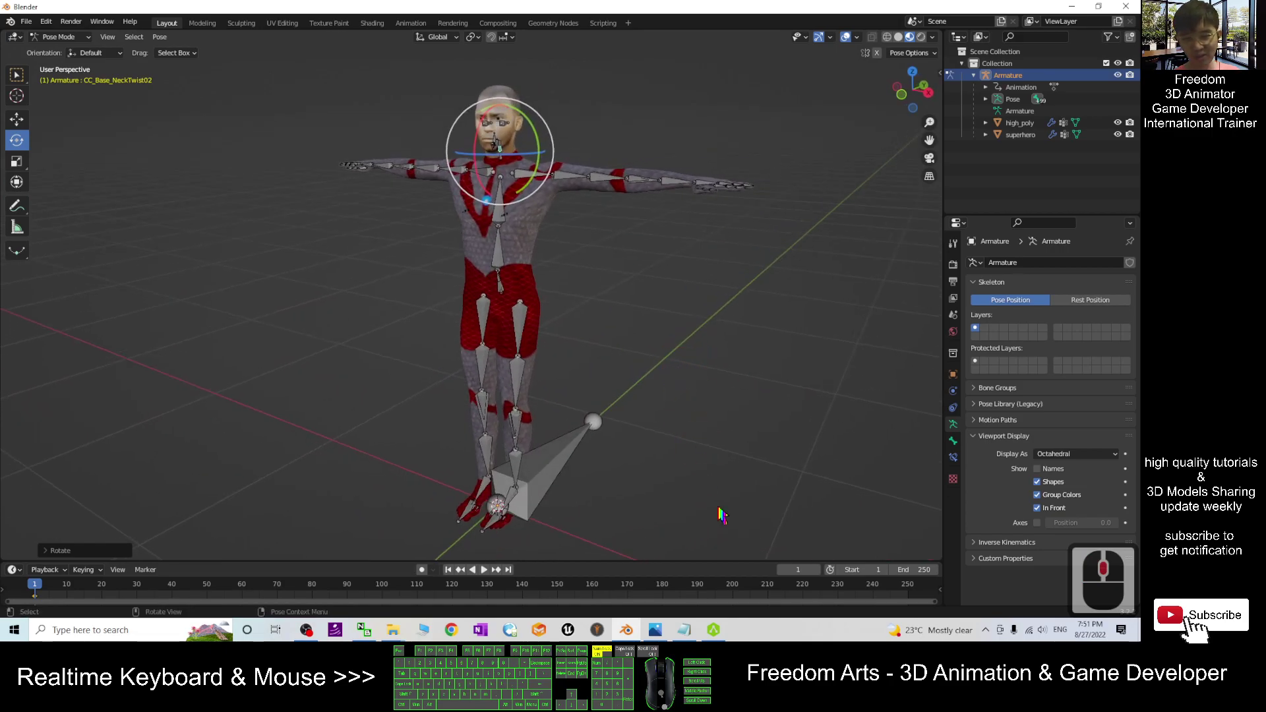
Show the cover.jpg image, and return to Blender to inspect the rigged character from the front.
click(656, 631)
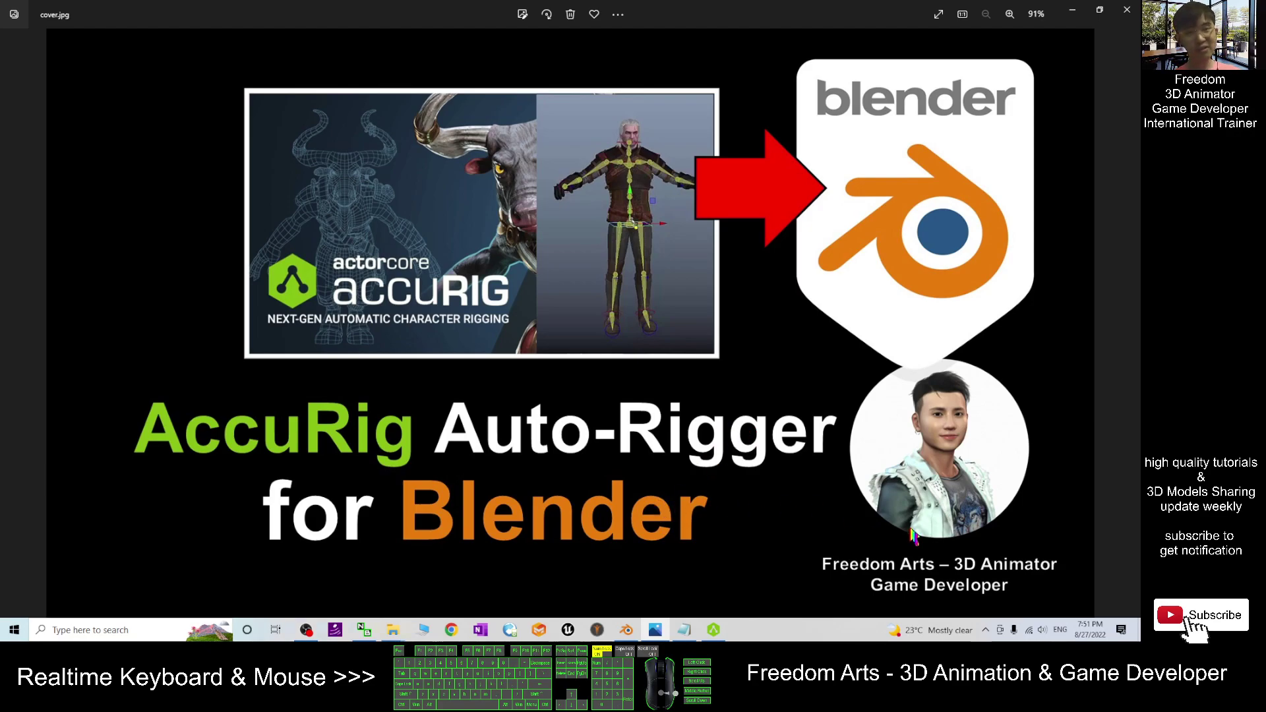
click(625, 629)
middle_drag(702, 388, 643, 302)
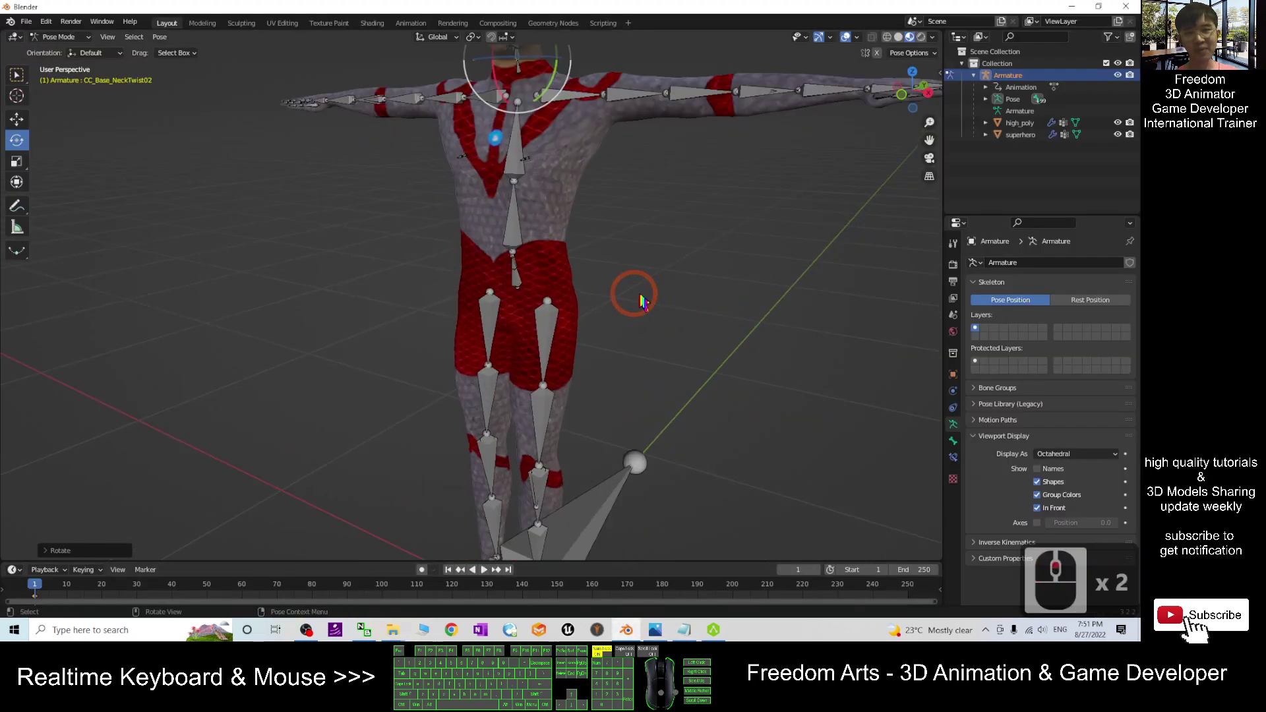
middle_drag(686, 264, 763, 404)
click(649, 429)
middle_drag(649, 428, 732, 427)
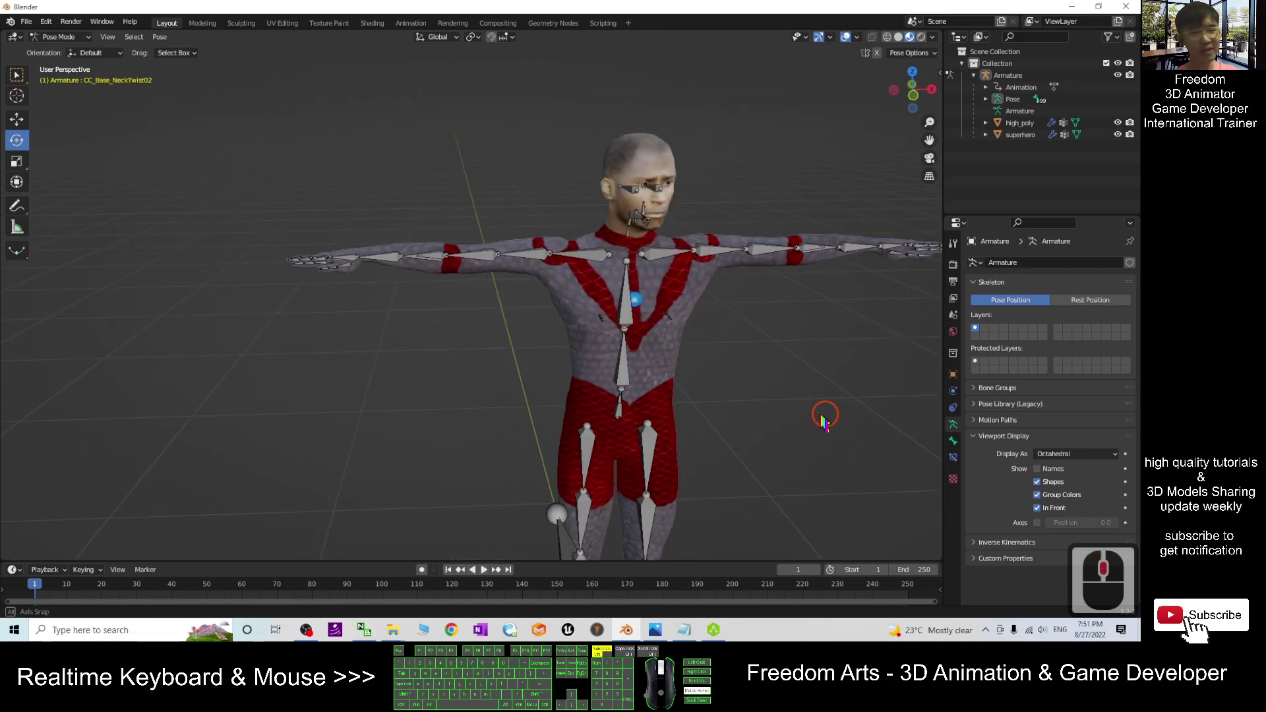